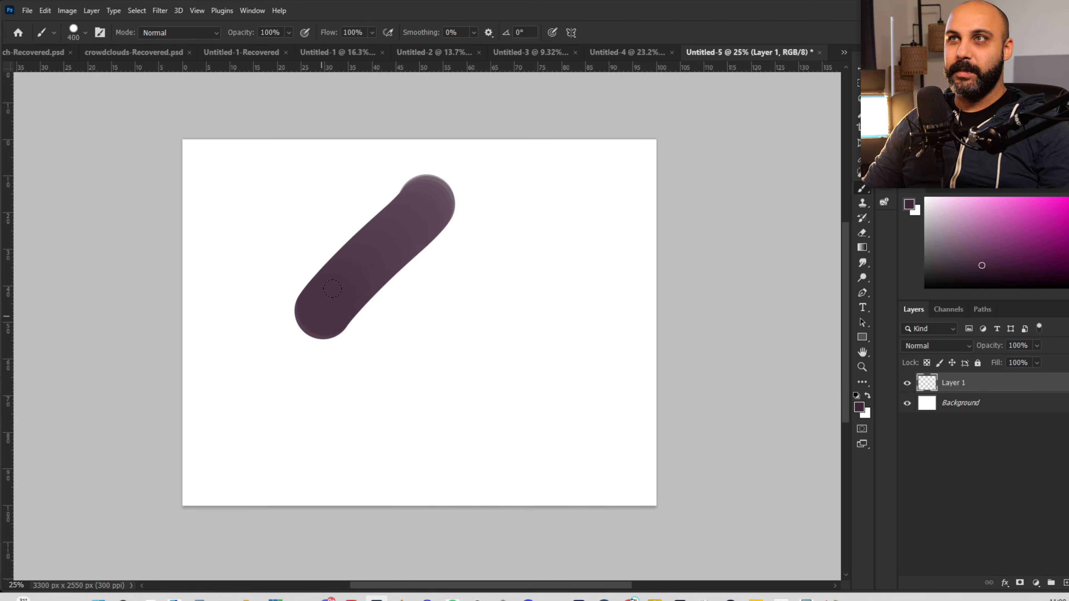
- Test a soft-edged zigzag and undo it, select the Hard Round 500 3 brush, and undo its dark purple test stroke
{"action": "mouse_move", "coordinate": [332, 289]}
{"action": "left_mouse_down"}
{"action": "mouse_move", "coordinate": [443, 336]}
{"action": "mouse_move", "coordinate": [489, 408]}
{"action": "left_mouse_up"}
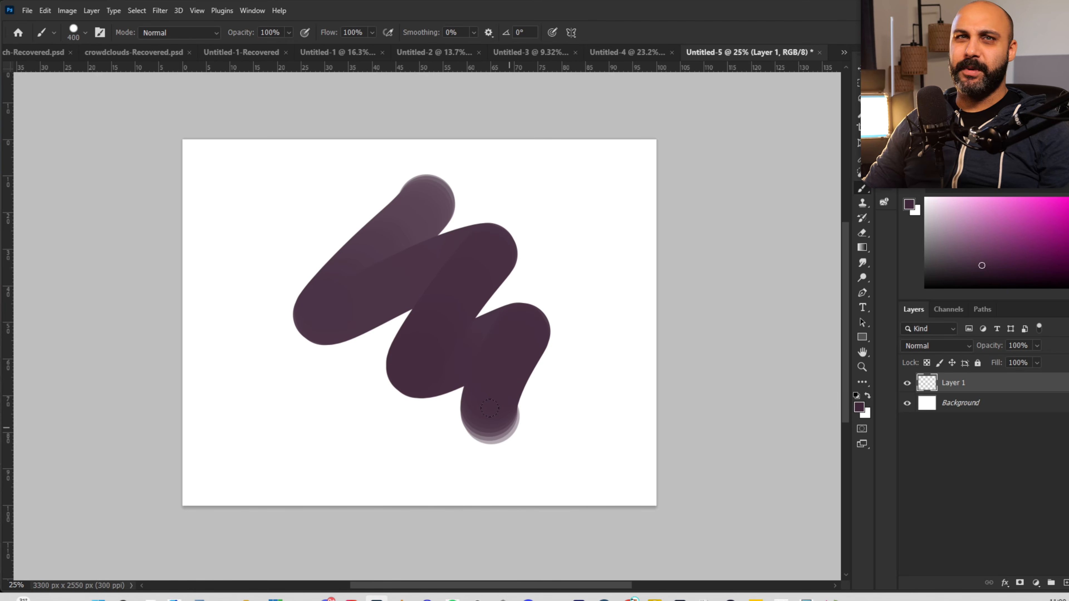
{"action": "key", "text": "ctrl+z"}
{"action": "right_click", "coordinate": [474, 204]}
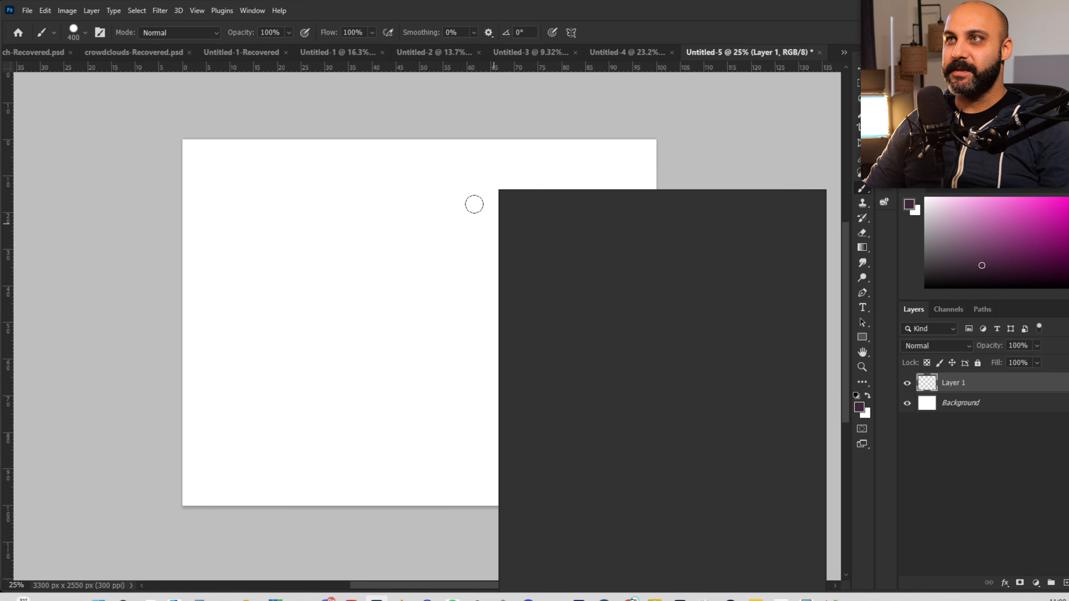
{"action": "left_click", "coordinate": [610, 372]}
{"action": "left_click_drag", "start_coordinate": [384, 283], "coordinate": [450, 401]}
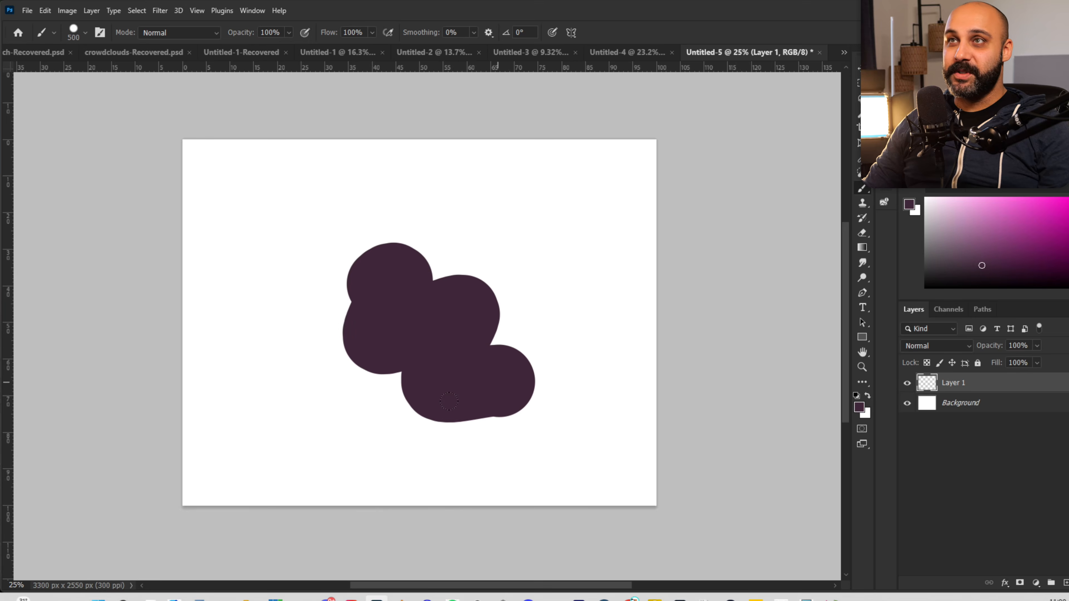
{"action": "key", "text": "ctrl+z"}
- Blend the seam between the dark purple and magenta strokes using the Rough Round Bristle 13 mixer brush at 500 px
{"action": "right_click", "coordinate": [481, 290]}
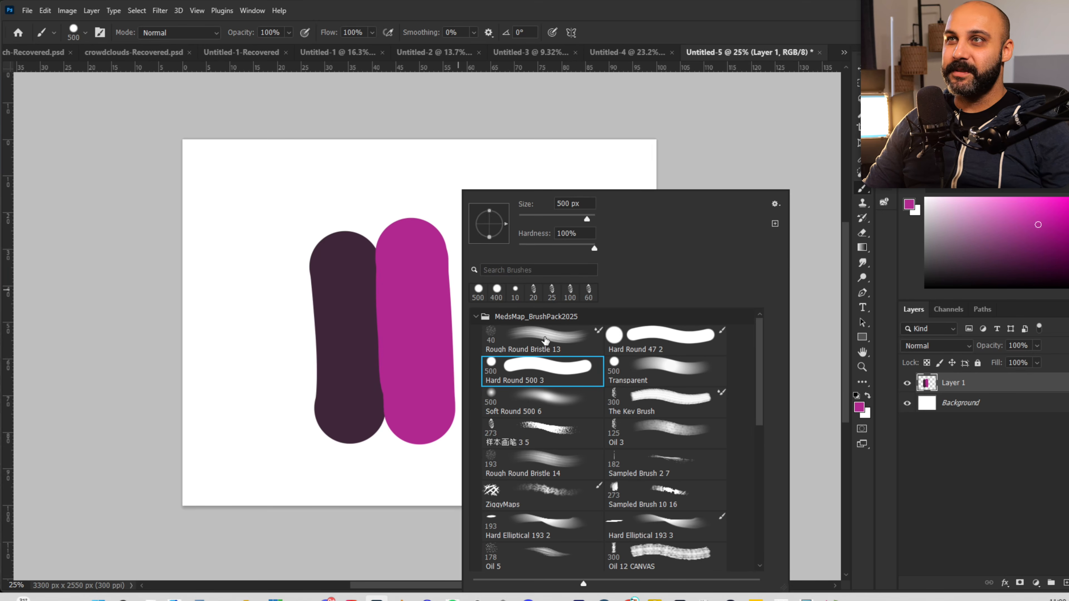
{"action": "left_click", "coordinate": [540, 341]}
{"action": "left_click_drag", "start_coordinate": [370, 296], "coordinate": [344, 280]}
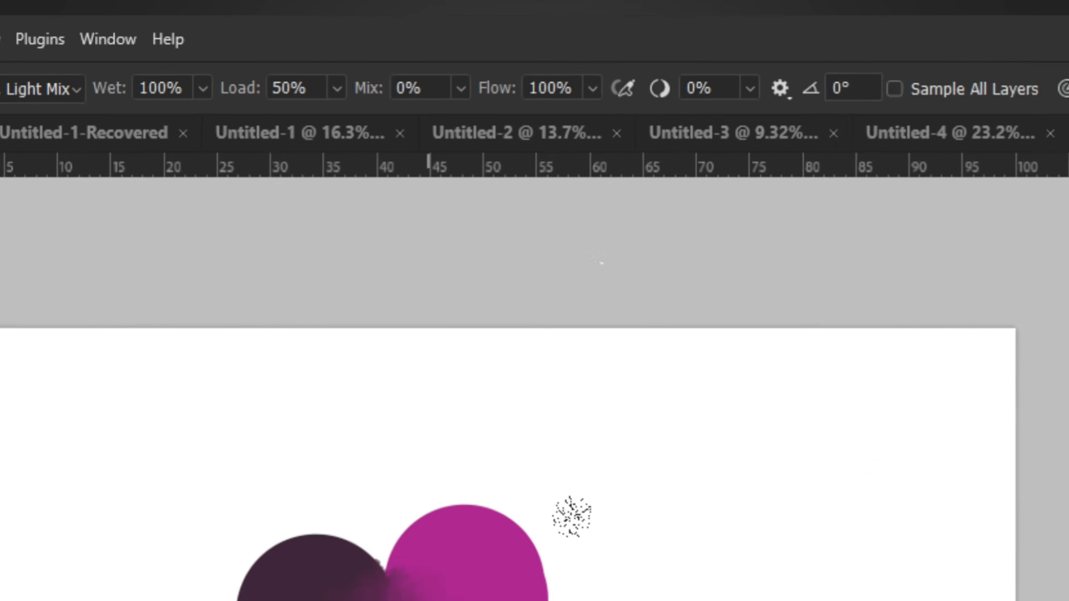
- Load The Kev Brush with the blended seam's colours, paint textured strokes on the blank area beside it, and rework the seam
{"action": "right_click", "coordinate": [573, 516]}
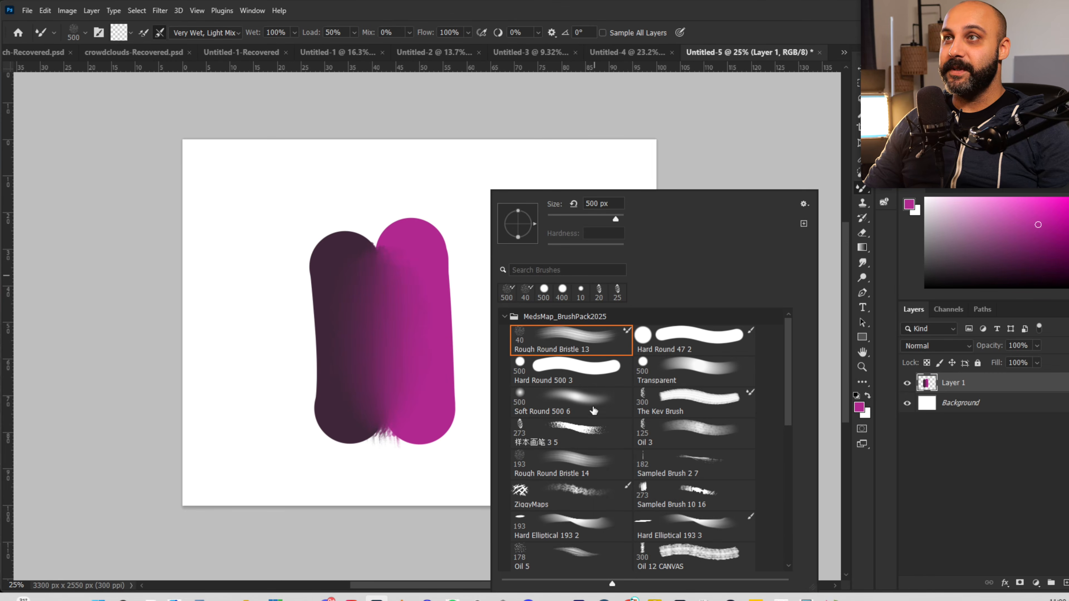
{"action": "left_click", "coordinate": [721, 401]}
{"action": "left_click", "coordinate": [377, 325]}
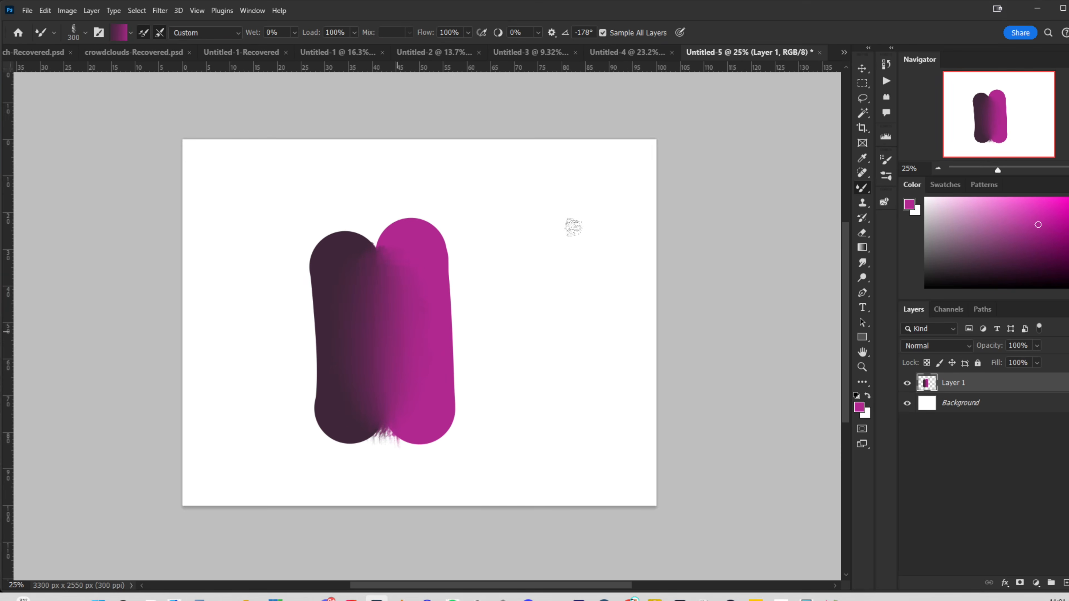
{"action": "mouse_move", "coordinate": [573, 227]}
{"action": "left_mouse_down"}
{"action": "mouse_move", "coordinate": [547, 421]}
{"action": "mouse_move", "coordinate": [623, 379]}
{"action": "left_mouse_up"}
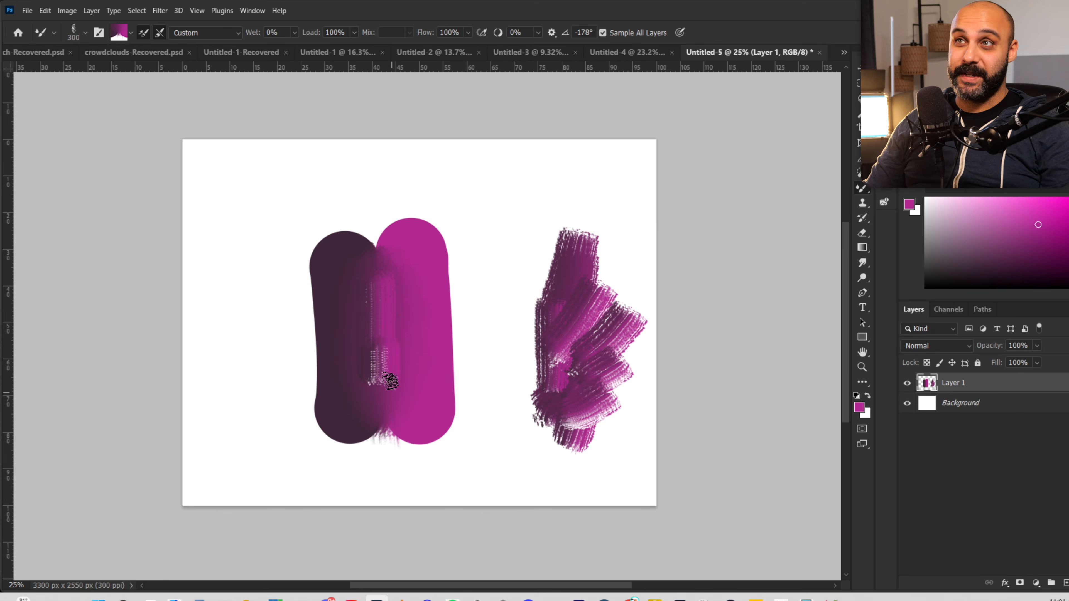
{"action": "left_click_drag", "start_coordinate": [392, 381], "coordinate": [411, 387]}
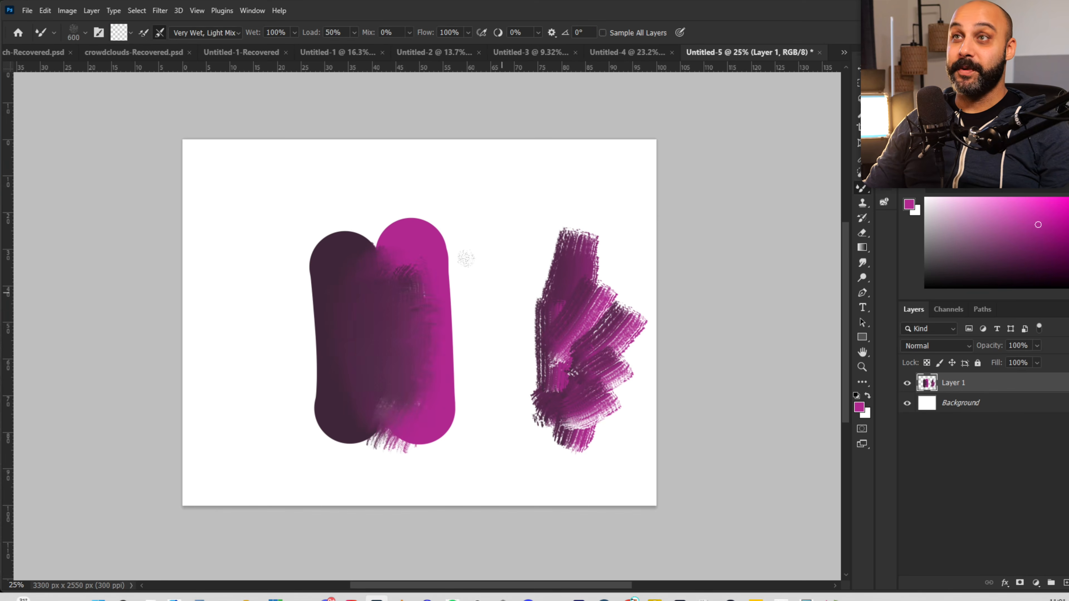
- Paint soft magenta strokes and broad turquoise bristle strokes across the test shapes on Layer 2
{"action": "right_click", "coordinate": [505, 302]}
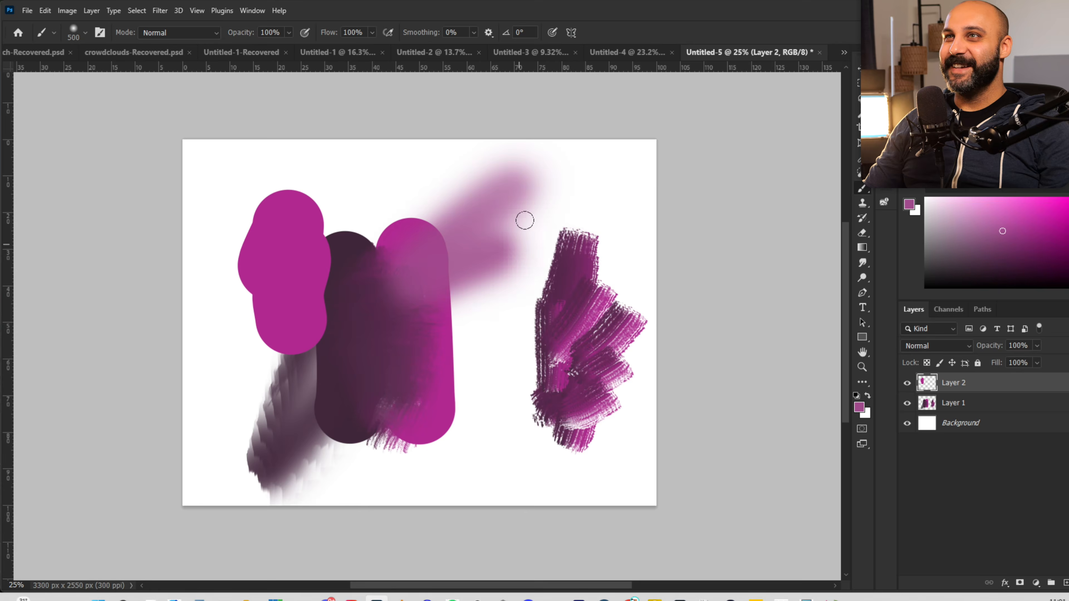
{"action": "mouse_move", "coordinate": [525, 219]}
{"action": "left_mouse_down"}
{"action": "mouse_move", "coordinate": [489, 275]}
{"action": "mouse_move", "coordinate": [477, 385]}
{"action": "mouse_move", "coordinate": [499, 394]}
{"action": "left_mouse_up"}
{"action": "right_click", "coordinate": [489, 274]}
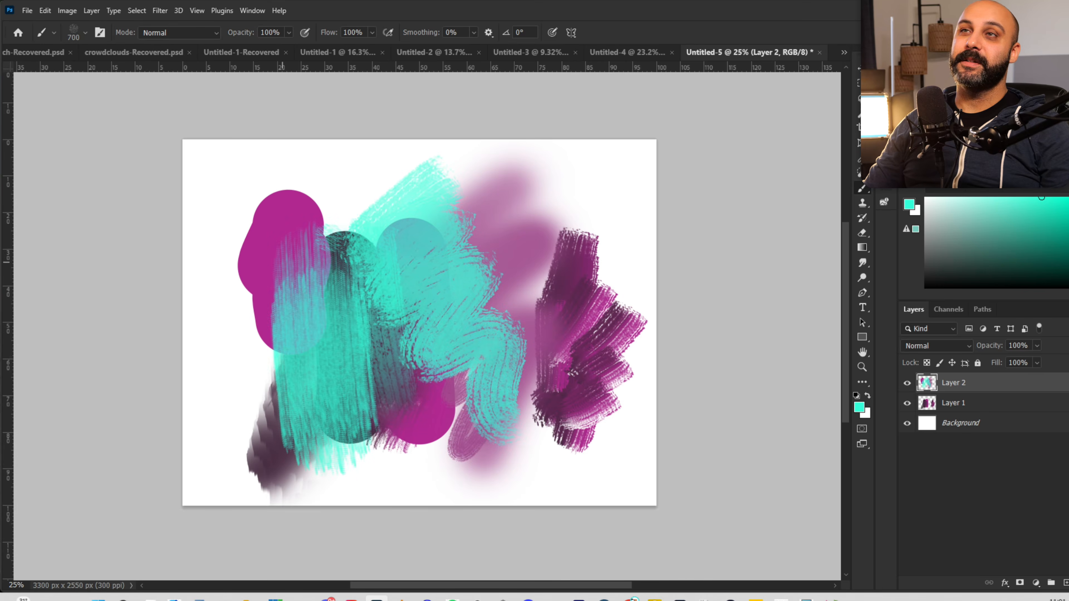
{"action": "mouse_move", "coordinate": [267, 279]}
{"action": "left_mouse_down"}
{"action": "mouse_move", "coordinate": [379, 396]}
{"action": "mouse_move", "coordinate": [547, 421]}
{"action": "left_mouse_up"}
- Add black speckles with scatterbrush01 2 at 600 px and teal scribbles with Scribble Round over the turquoise area
{"action": "right_click", "coordinate": [774, 395]}
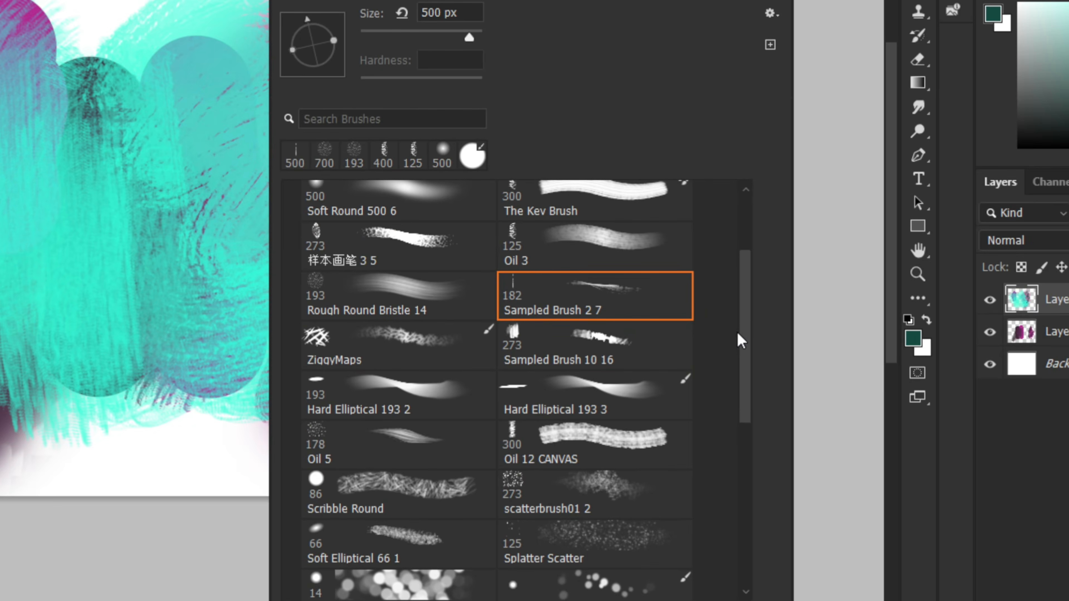
{"action": "left_click_drag", "start_coordinate": [740, 335], "coordinate": [740, 363]}
{"action": "left_click", "coordinate": [604, 436]}
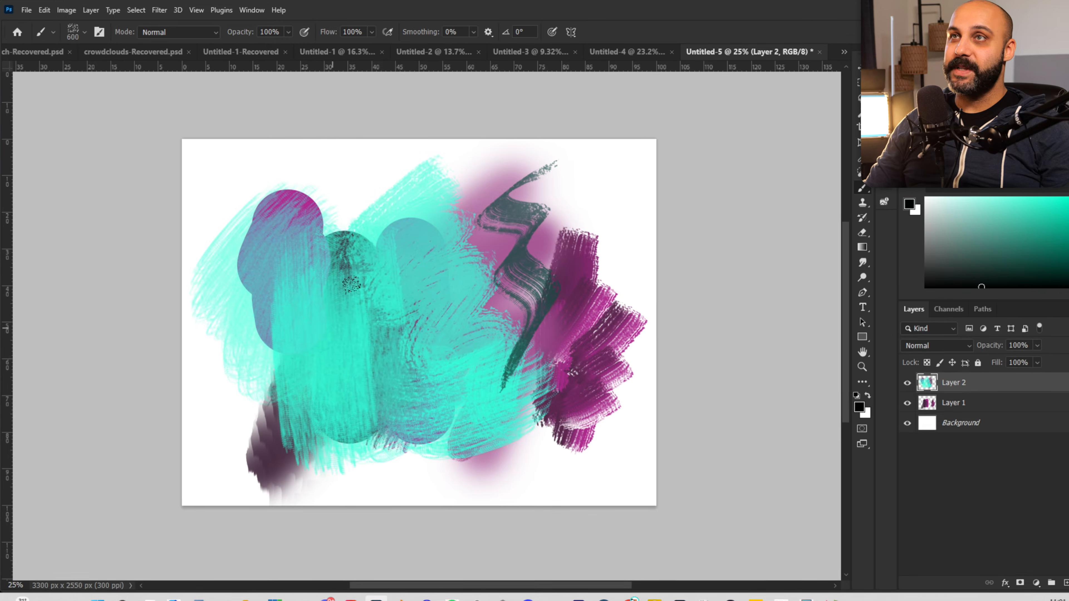
{"action": "mouse_move", "coordinate": [351, 285]}
{"action": "left_mouse_down"}
{"action": "mouse_move", "coordinate": [373, 354]}
{"action": "mouse_move", "coordinate": [430, 383]}
{"action": "left_mouse_up"}
{"action": "mouse_move", "coordinate": [367, 208]}
{"action": "left_mouse_down"}
{"action": "mouse_move", "coordinate": [379, 219]}
{"action": "mouse_move", "coordinate": [286, 162]}
{"action": "mouse_move", "coordinate": [236, 290]}
{"action": "mouse_move", "coordinate": [274, 400]}
{"action": "left_mouse_up"}
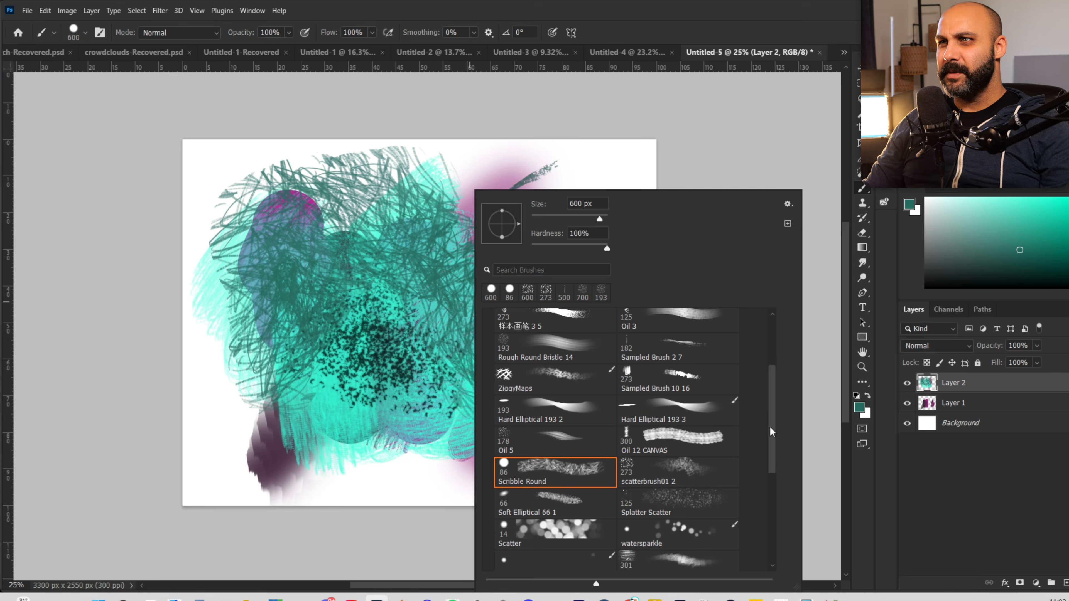
- Select the Plastic Wrap - Light 90 pixels1 brush, undo its test mark, and set its size to 125 px
{"action": "scroll", "coordinate": [648, 442], "scroll_direction": "down", "scroll_amount": 5}
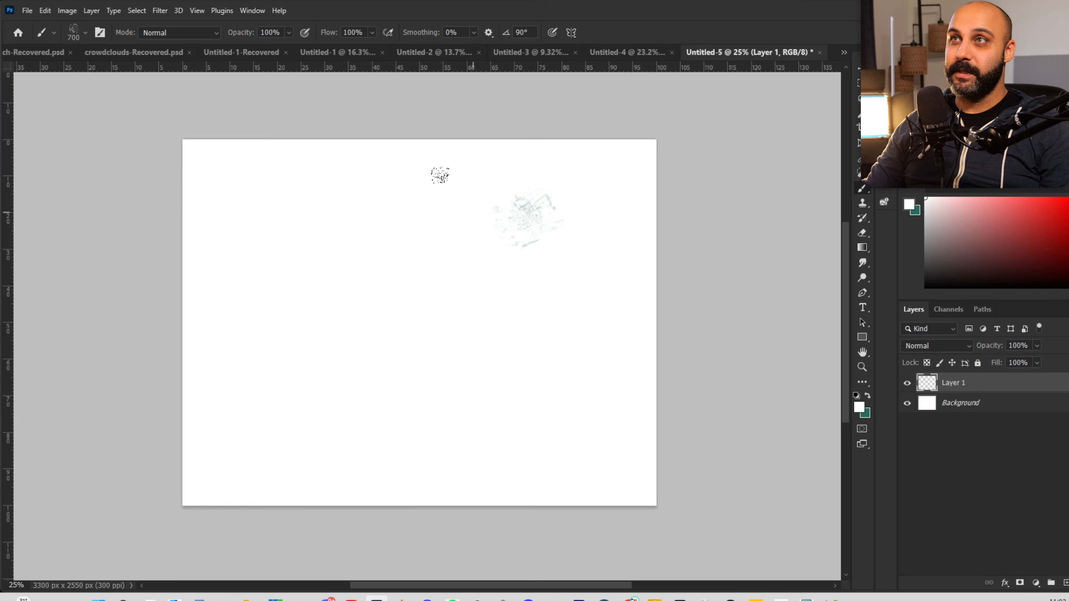
{"action": "right_click", "coordinate": [478, 190]}
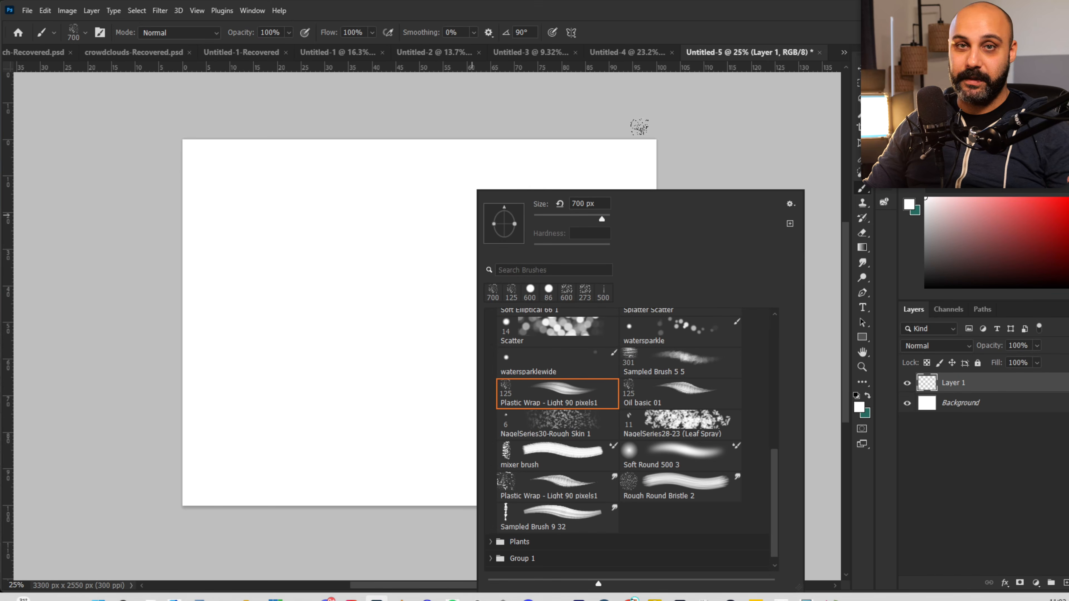
{"action": "left_click", "coordinate": [551, 216]}
{"action": "key", "text": "Return"}
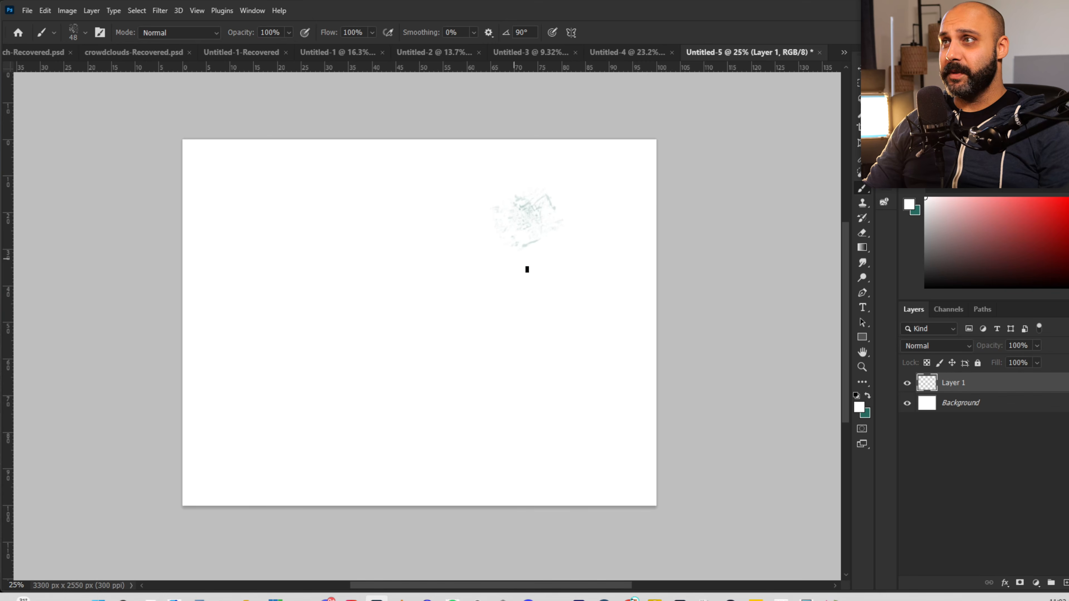
{"action": "key", "text": "ctrl+z"}
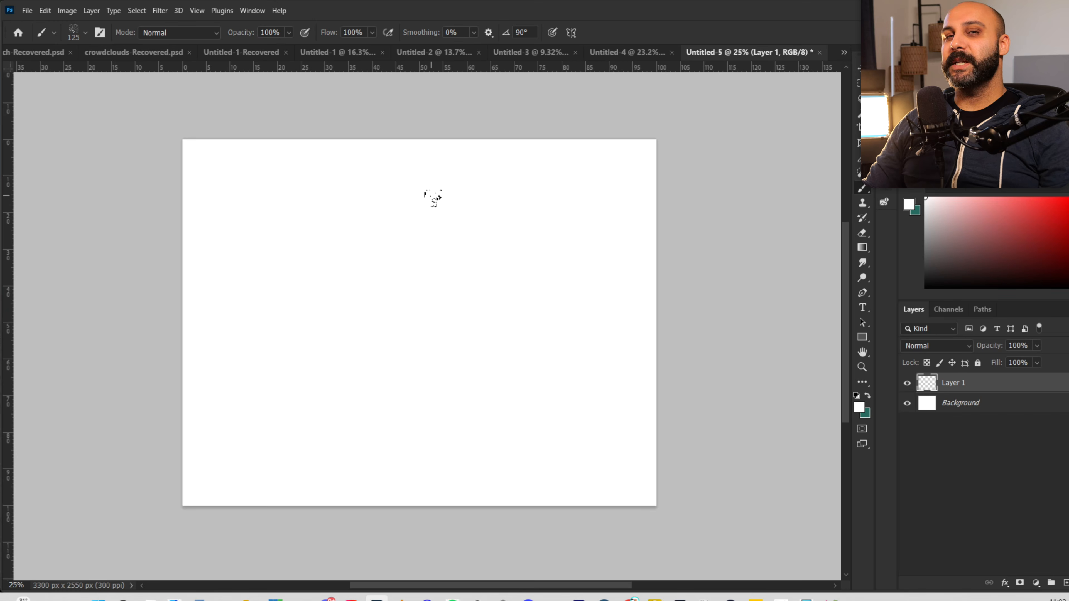
{"action": "key", "text": "bracketright"}
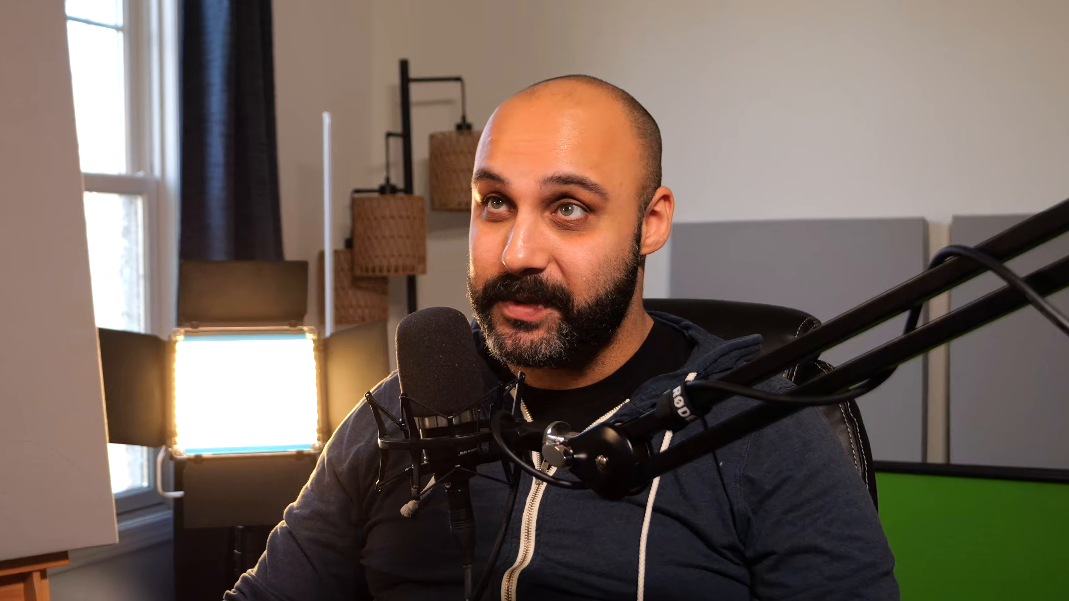
- Draw two pale green diagonal guide lines crossing the canvas from corner to corner
{"action": "left_click_drag", "start_coordinate": [606, 183], "coordinate": [630, 134]}
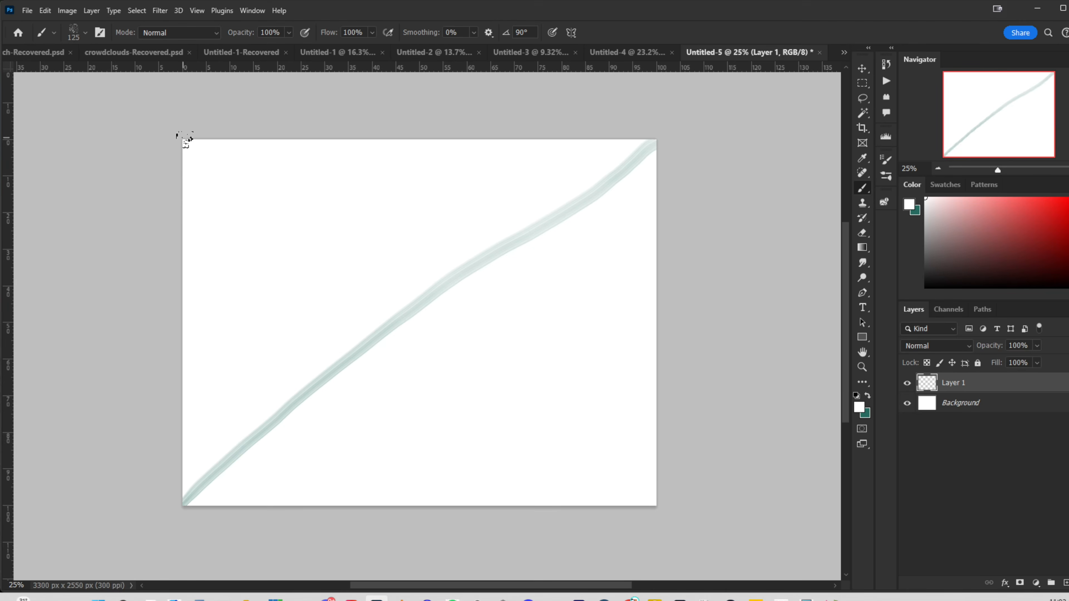
{"action": "mouse_move", "coordinate": [186, 141]}
{"action": "left_mouse_down"}
{"action": "mouse_move", "coordinate": [544, 393]}
{"action": "mouse_move", "coordinate": [653, 502]}
{"action": "left_mouse_up"}
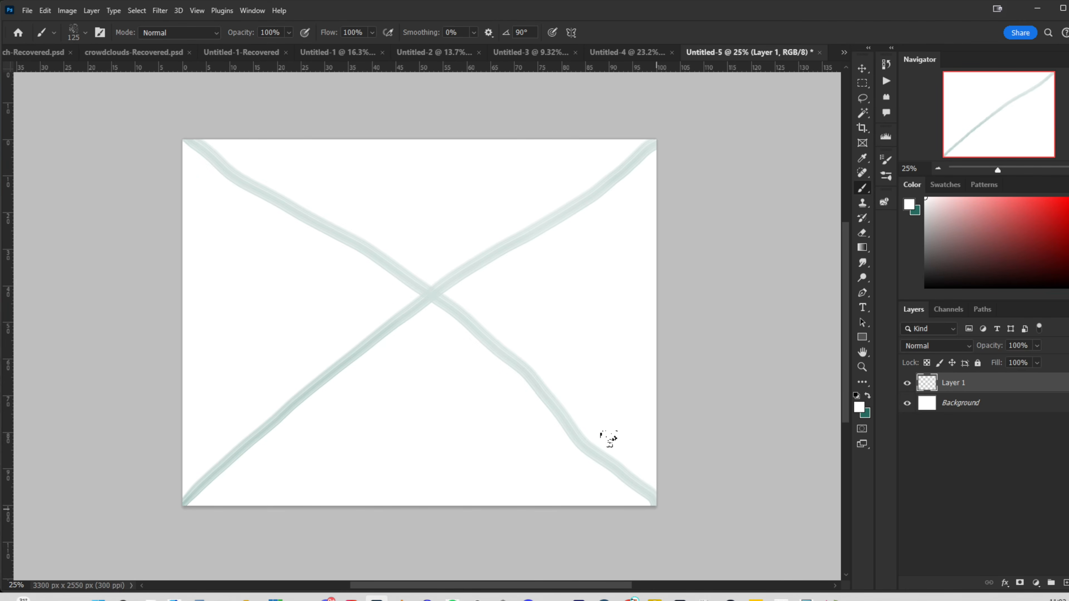
- Set the foreground colour to blue and the background colour to crimson
{"action": "key", "text": "x"}
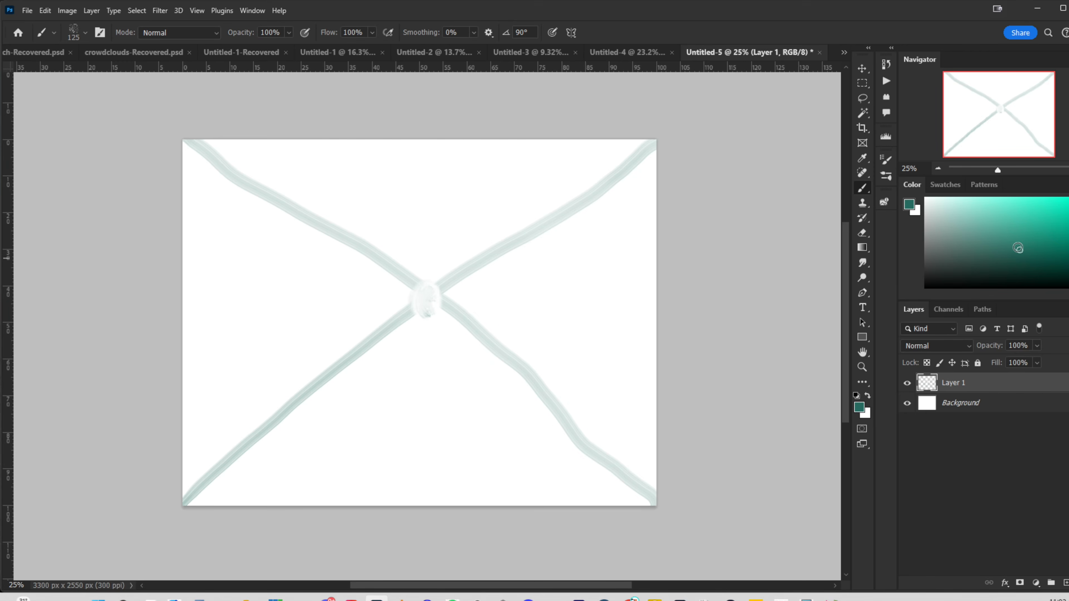
{"action": "left_click", "coordinate": [1068, 204]}
{"action": "key", "text": "x"}
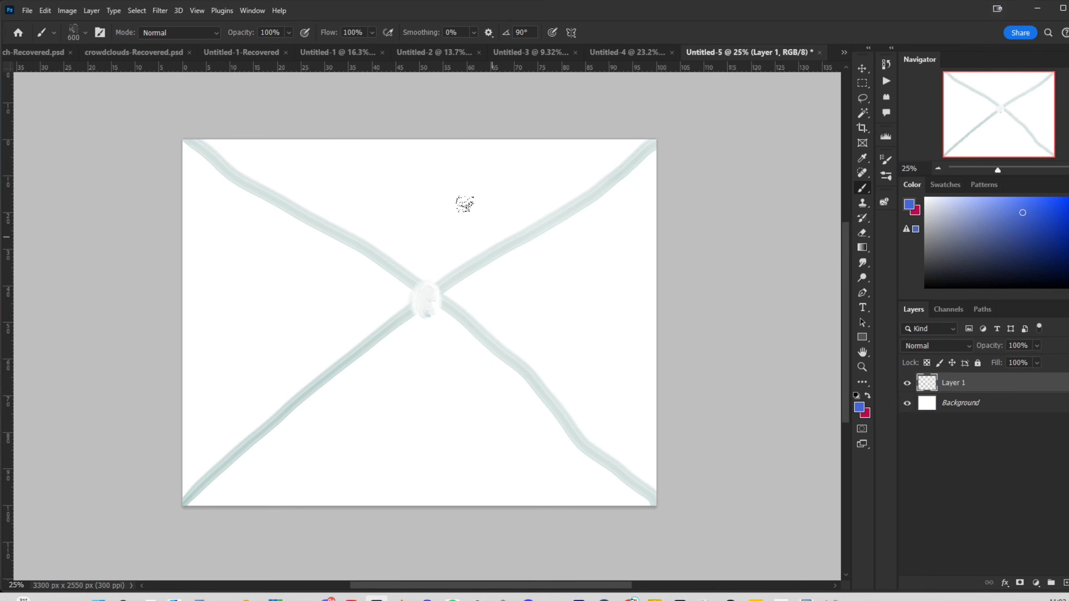
{"action": "mouse_move", "coordinate": [465, 204]}
{"action": "left_mouse_down"}
{"action": "mouse_move", "coordinate": [459, 270]}
{"action": "mouse_move", "coordinate": [493, 362]}
{"action": "mouse_move", "coordinate": [421, 321]}
{"action": "left_mouse_up"}
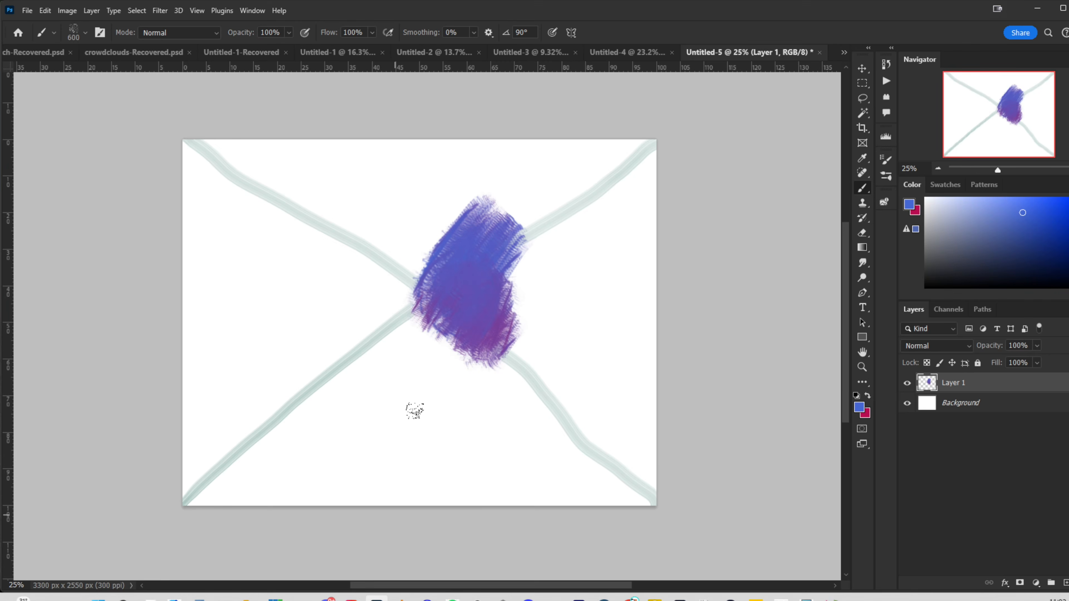
{"action": "mouse_move", "coordinate": [527, 252]}
{"action": "left_mouse_down"}
{"action": "mouse_move", "coordinate": [515, 284]}
{"action": "mouse_move", "coordinate": [524, 282]}
{"action": "mouse_move", "coordinate": [506, 291]}
{"action": "mouse_move", "coordinate": [499, 263]}
{"action": "mouse_move", "coordinate": [458, 273]}
{"action": "mouse_move", "coordinate": [498, 258]}
{"action": "mouse_move", "coordinate": [433, 344]}
{"action": "left_mouse_up"}
{"action": "key", "text": "ctrl+z"}
- Draw purple guide lines at 100 px: horizontal and vertical lines through the centre, and a diamond joining the canvas edge midpoints
{"action": "mouse_move", "coordinate": [424, 294]}
{"action": "left_mouse_down"}
{"action": "mouse_move", "coordinate": [392, 298]}
{"action": "mouse_move", "coordinate": [656, 294]}
{"action": "left_mouse_up"}
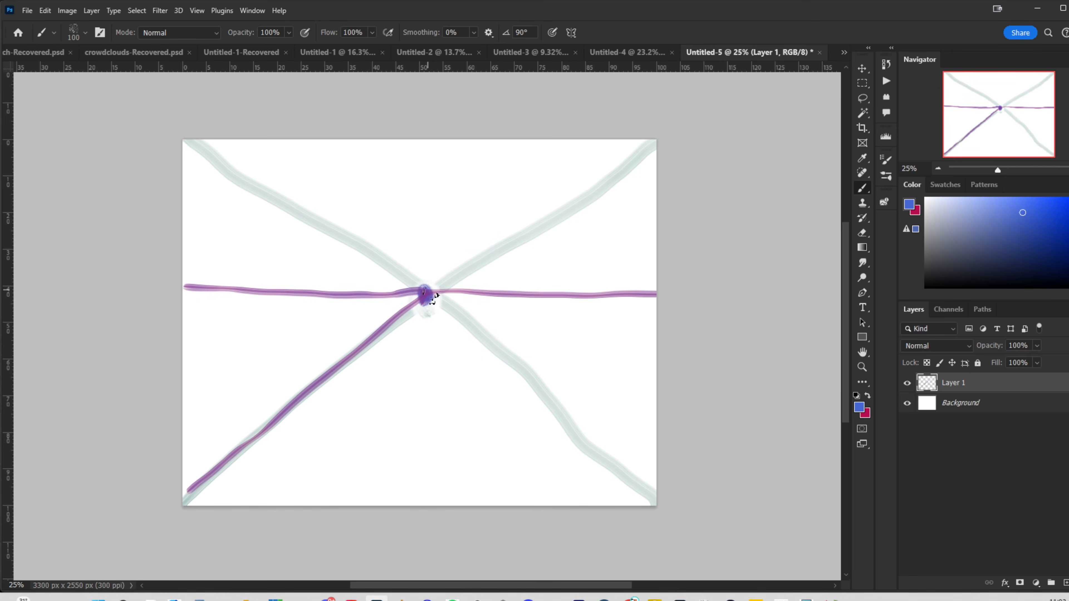
{"action": "left_click_drag", "start_coordinate": [426, 300], "coordinate": [420, 504]}
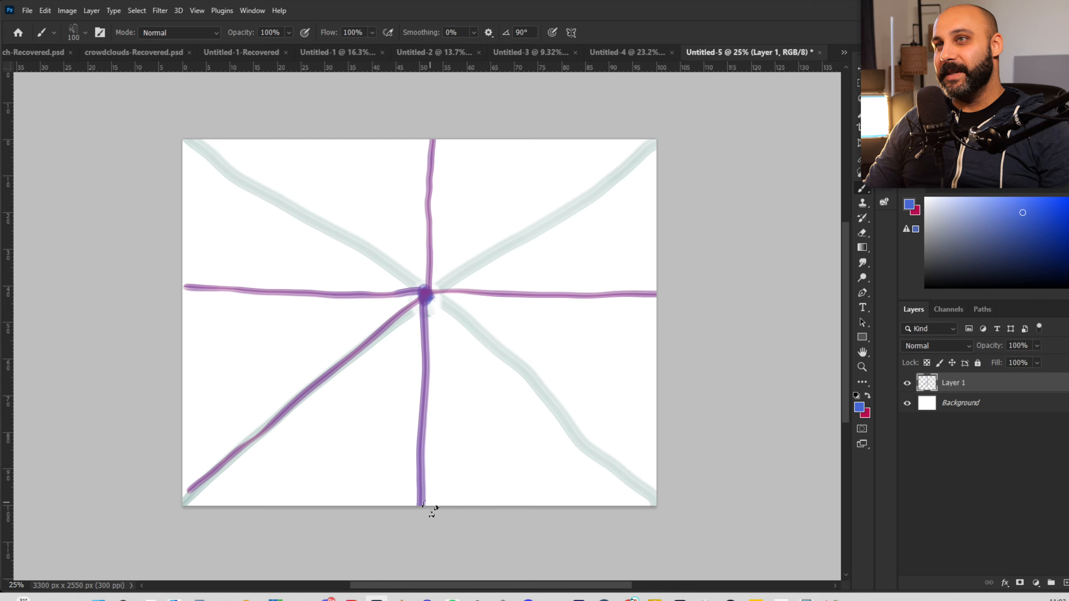
{"action": "left_click_drag", "start_coordinate": [427, 504], "coordinate": [656, 299]}
{"action": "left_click_drag", "start_coordinate": [185, 288], "coordinate": [408, 503]}
{"action": "mouse_move", "coordinate": [184, 287]}
{"action": "left_mouse_down"}
{"action": "mouse_move", "coordinate": [428, 145]}
{"action": "mouse_move", "coordinate": [483, 146]}
{"action": "mouse_move", "coordinate": [670, 302]}
{"action": "left_mouse_up"}
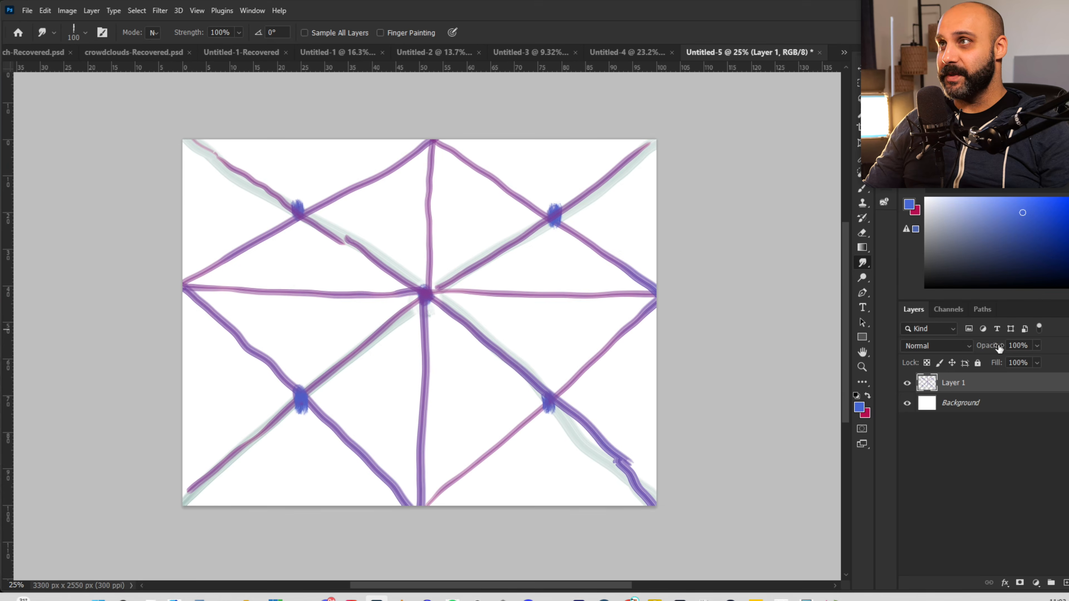
- Lower the opacity of the guide-line layer and fill Layer 2 beneath it with blue
{"action": "left_click_drag", "start_coordinate": [998, 345], "coordinate": [981, 349]}
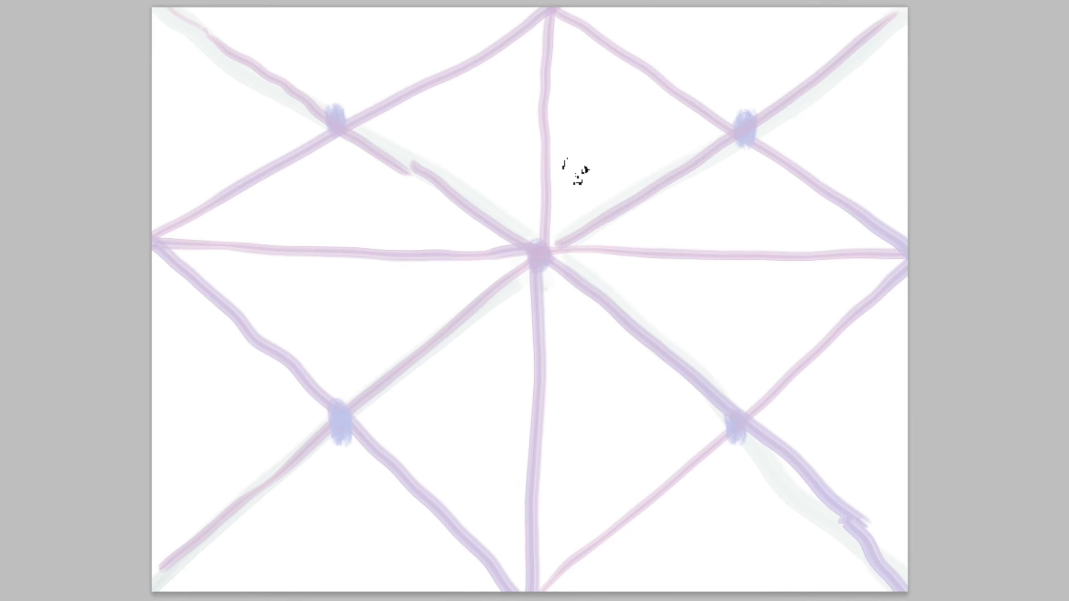
{"action": "left_click_drag", "start_coordinate": [548, 174], "coordinate": [548, 101]}
{"action": "left_click_drag", "start_coordinate": [557, 261], "coordinate": [480, 542]}
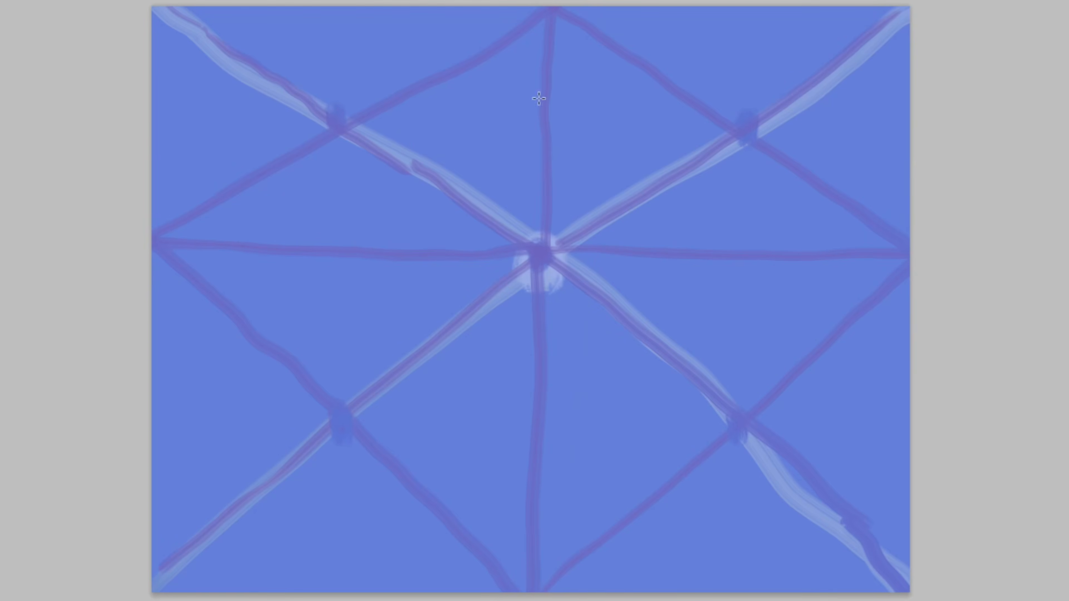
- Select the Rough Round Bristle 14 brush from the MedsMap_BrushPack2025 set
{"action": "right_click", "coordinate": [623, 139]}
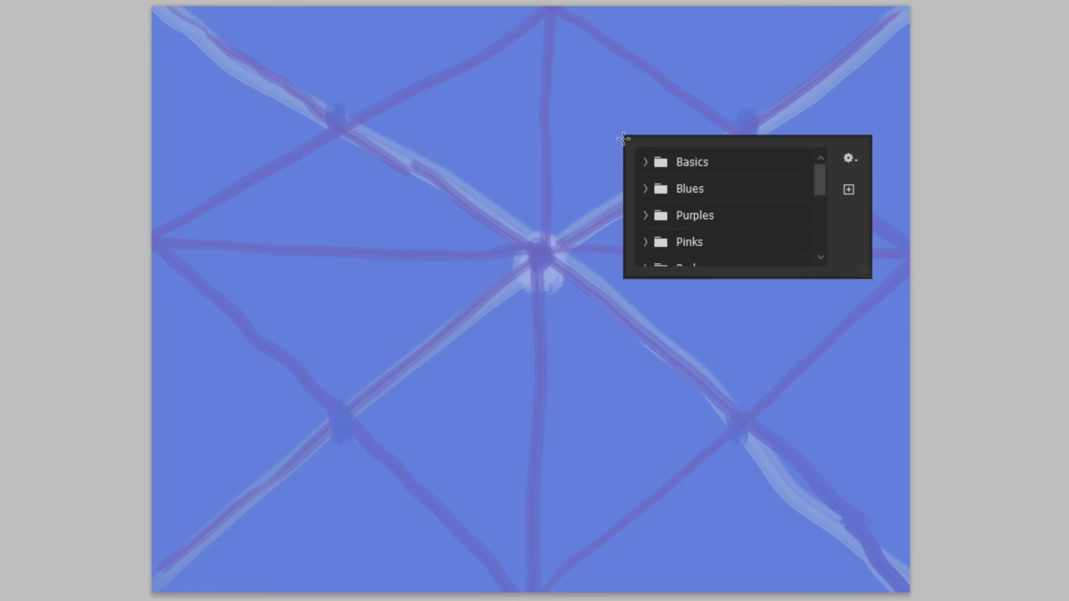
{"action": "left_click", "coordinate": [583, 148]}
{"action": "right_click", "coordinate": [605, 148]}
{"action": "scroll", "coordinate": [949, 422], "scroll_direction": "up", "scroll_amount": 5}
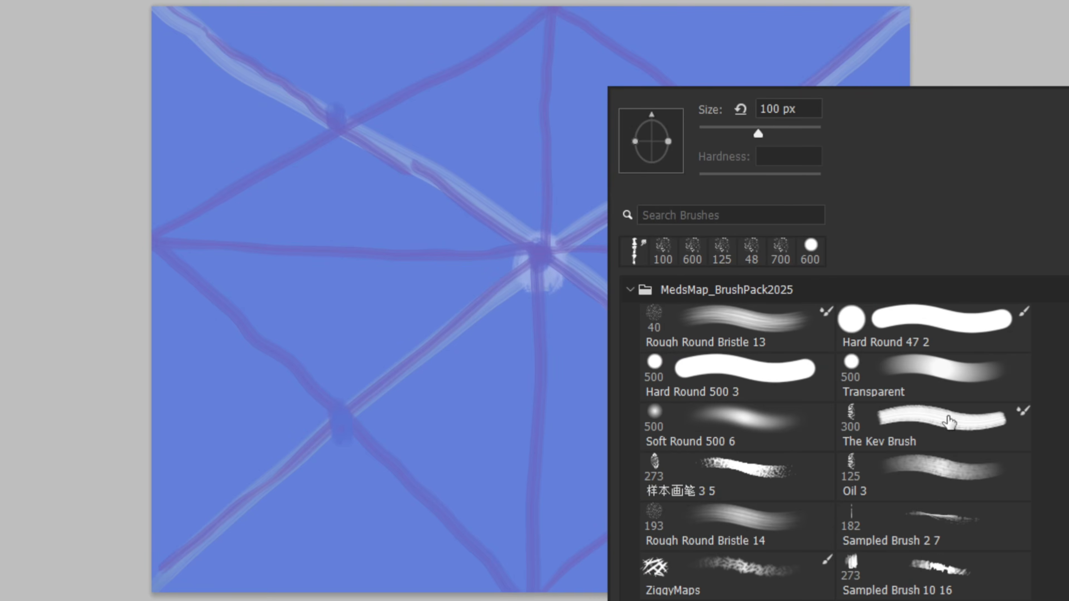
{"action": "left_click", "coordinate": [775, 538]}
{"action": "left_click", "coordinate": [563, 65]}
- Choose the Rough Round Bristle 13 brush and reduce the brush size to 600 px
{"action": "right_click", "coordinate": [623, 147]}
{"action": "left_click", "coordinate": [775, 326]}
{"action": "right_click", "coordinate": [594, 221]}
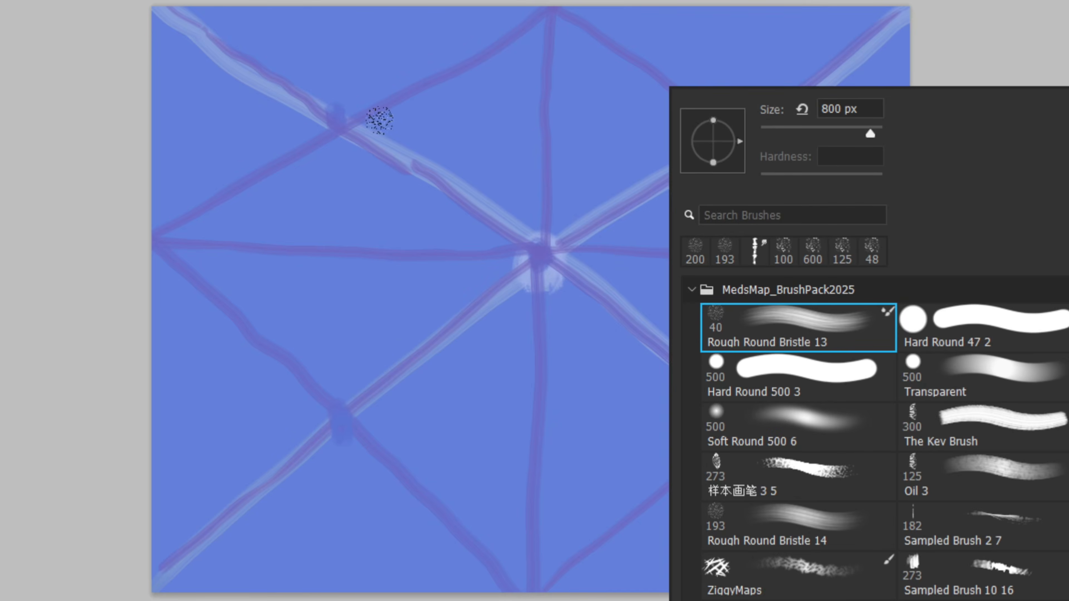
{"action": "left_click", "coordinate": [379, 120]}
{"action": "key", "text": "bracketleft"}
{"action": "key", "text": "bracketleft"}
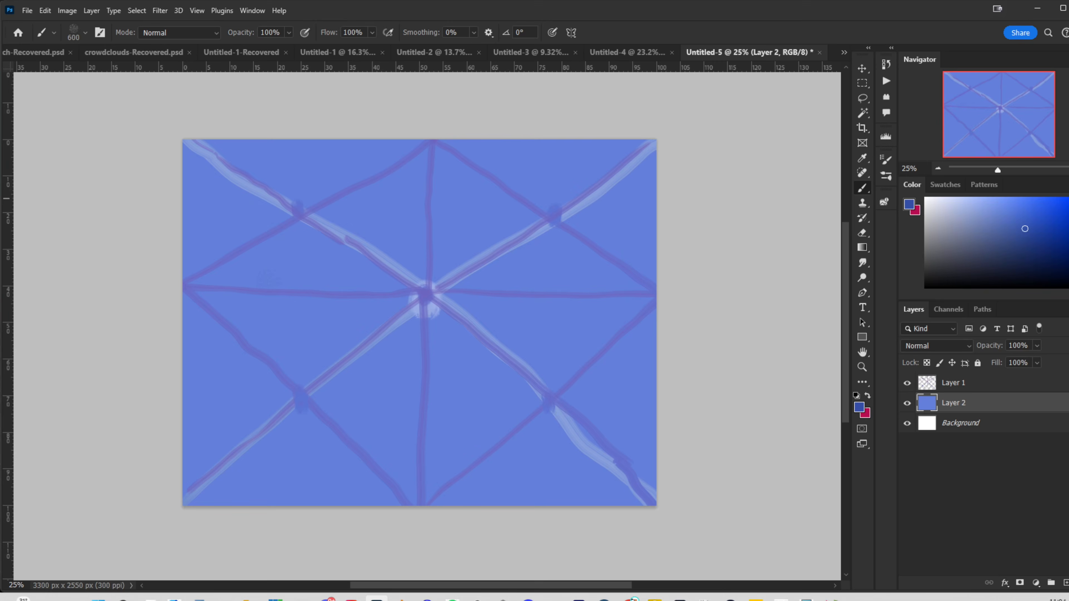
- Paint a darker violet-blue over the upper half of Layer 2 with the bristle brush at 800 px
{"action": "left_click", "coordinate": [1025, 228]}
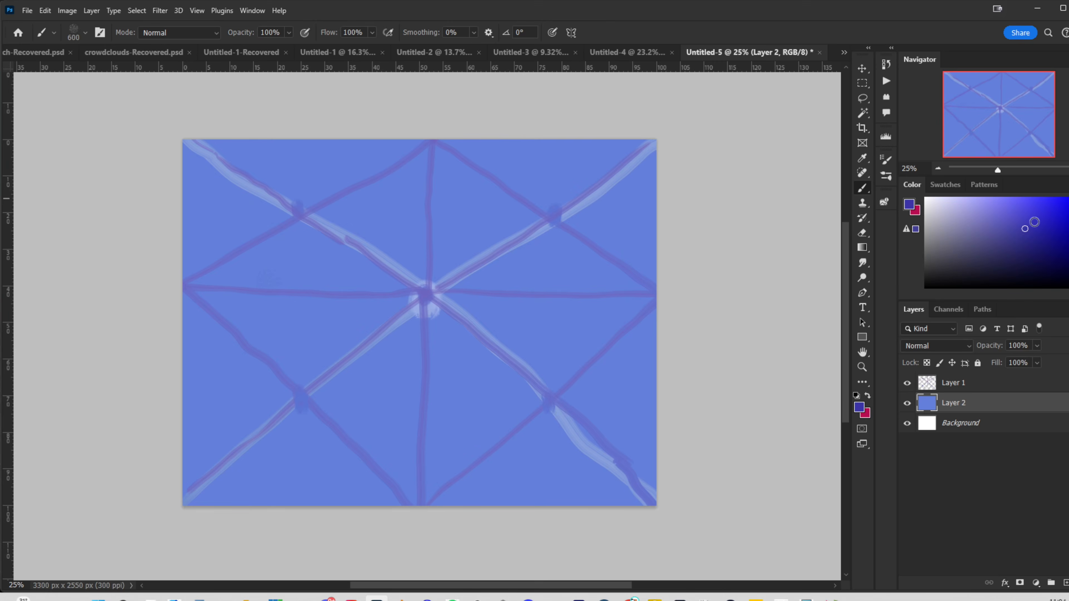
{"action": "key", "text": "bracketright"}
{"action": "key", "text": "bracketright"}
{"action": "mouse_move", "coordinate": [185, 103]}
{"action": "left_mouse_down"}
{"action": "mouse_move", "coordinate": [316, 120]}
{"action": "mouse_move", "coordinate": [156, 124]}
{"action": "mouse_move", "coordinate": [665, 126]}
{"action": "mouse_move", "coordinate": [600, 220]}
{"action": "mouse_move", "coordinate": [602, 327]}
{"action": "left_mouse_up"}
{"action": "left_click", "coordinate": [579, 261], "text": "alt"}
{"action": "mouse_move", "coordinate": [606, 234]}
{"action": "left_mouse_down"}
{"action": "mouse_move", "coordinate": [656, 151]}
{"action": "mouse_move", "coordinate": [137, 179]}
{"action": "left_mouse_up"}
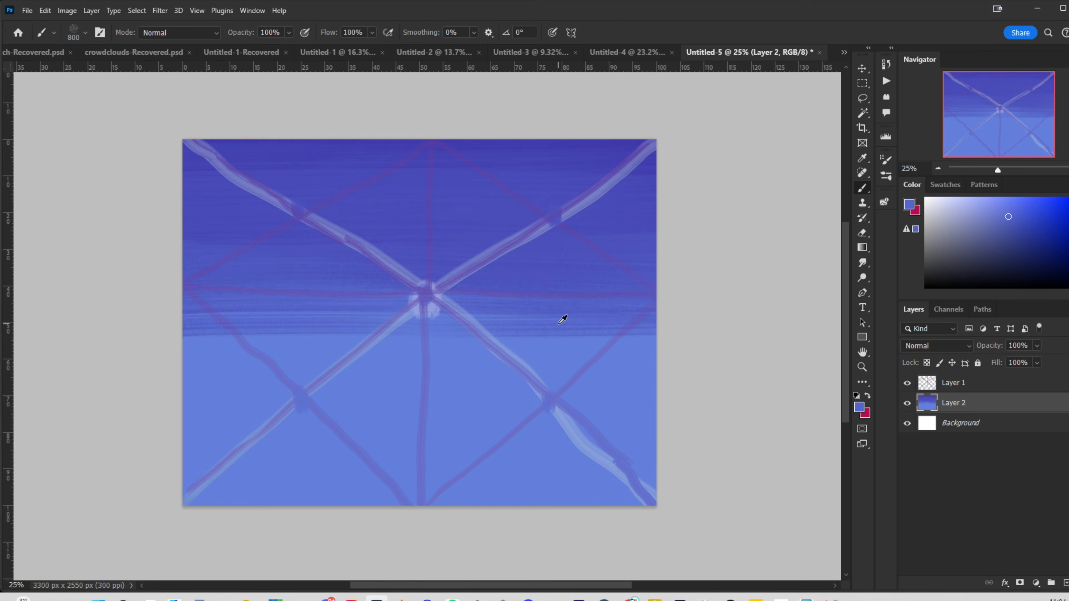
- Sample intermediate blues from the canvas and paint them across the middle to soften the dark-to-light transition
{"action": "left_click", "coordinate": [543, 177], "text": "alt"}
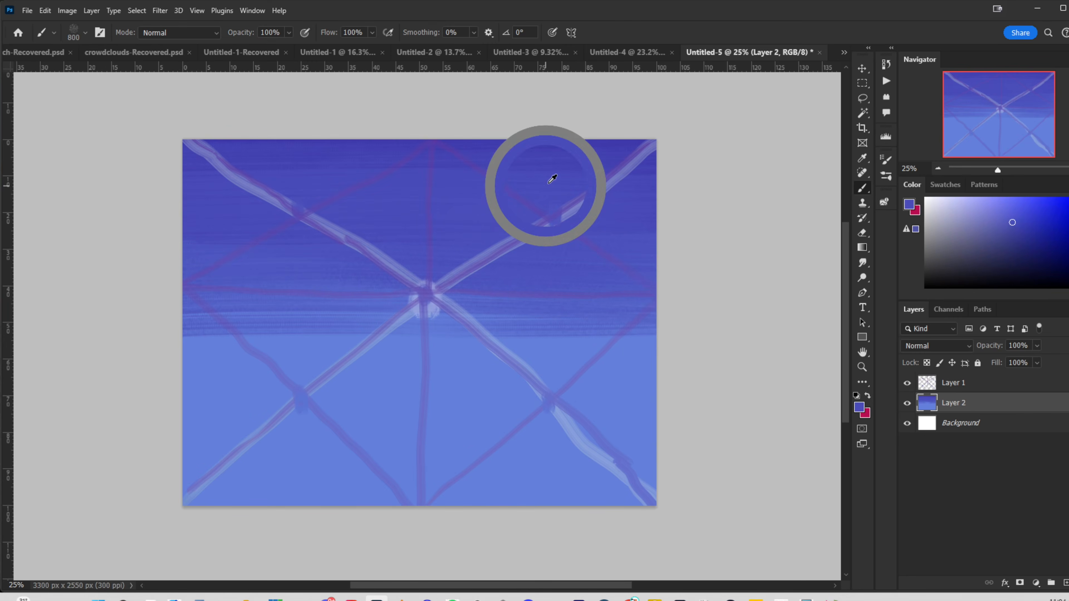
{"action": "left_click", "coordinate": [547, 285], "text": "alt"}
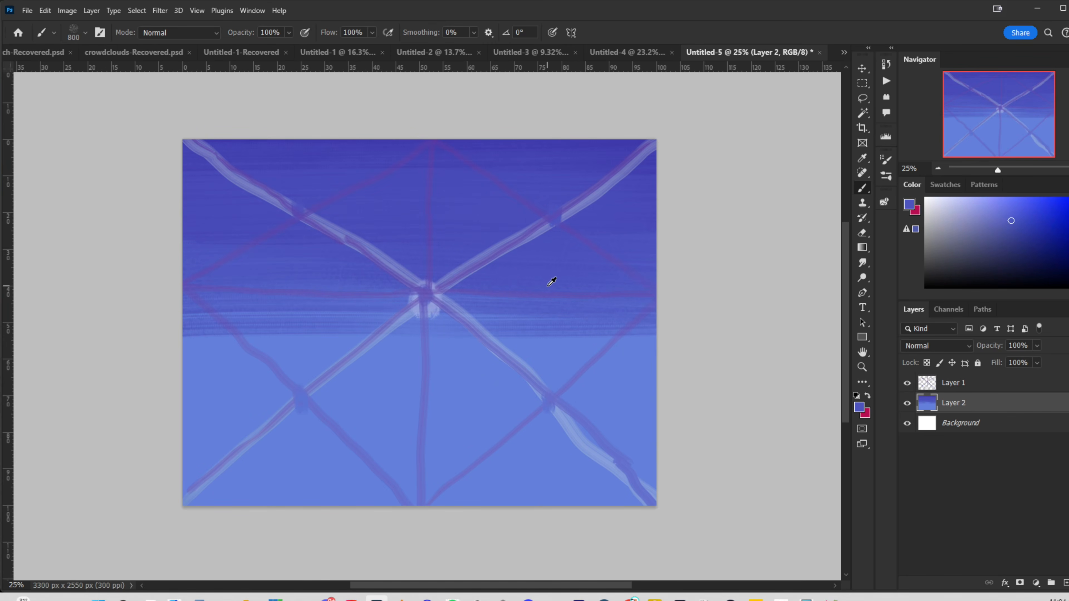
{"action": "mouse_move", "coordinate": [557, 273]}
{"action": "left_mouse_down"}
{"action": "mouse_move", "coordinate": [153, 274]}
{"action": "mouse_move", "coordinate": [575, 279]}
{"action": "mouse_move", "coordinate": [610, 294]}
{"action": "left_mouse_up"}
{"action": "left_click", "coordinate": [568, 288], "text": "alt"}
{"action": "left_click", "coordinate": [545, 249], "text": "alt"}
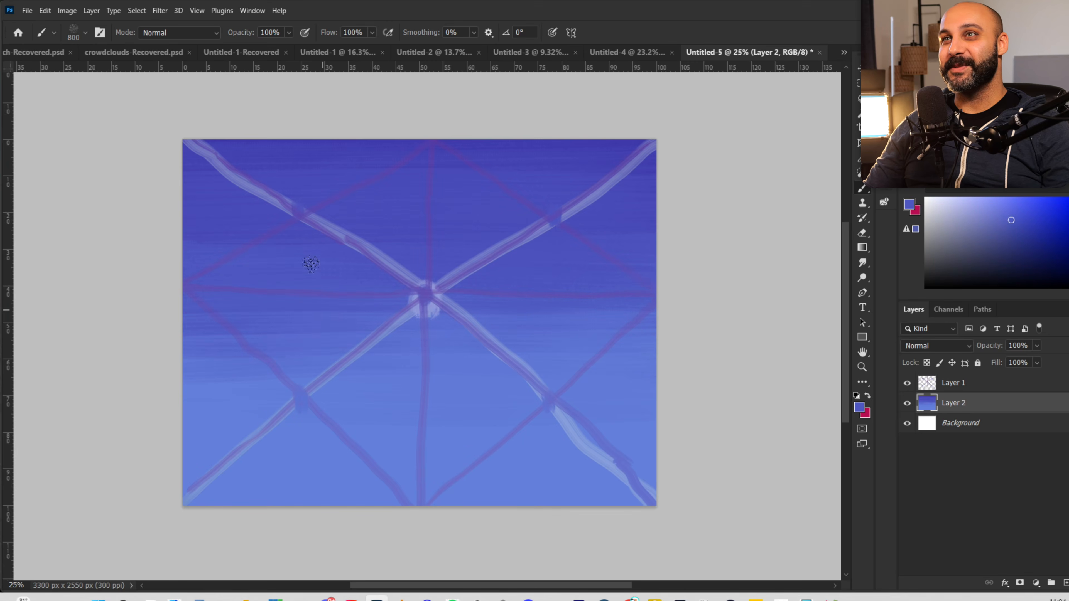
- Hide the guide-line layer and switch to the Mixer Brush with the Rough Round Bristle 13 preset
{"action": "left_click", "coordinate": [907, 382]}
{"action": "key", "text": "shift+b"}
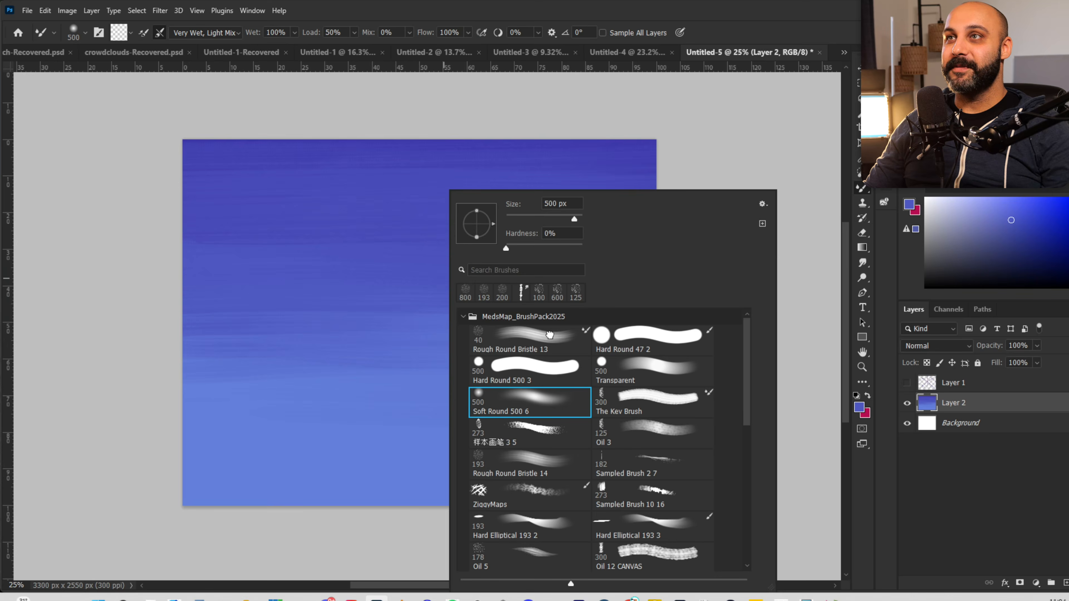
{"action": "left_click", "coordinate": [549, 335]}
{"action": "left_click", "coordinate": [720, 143]}
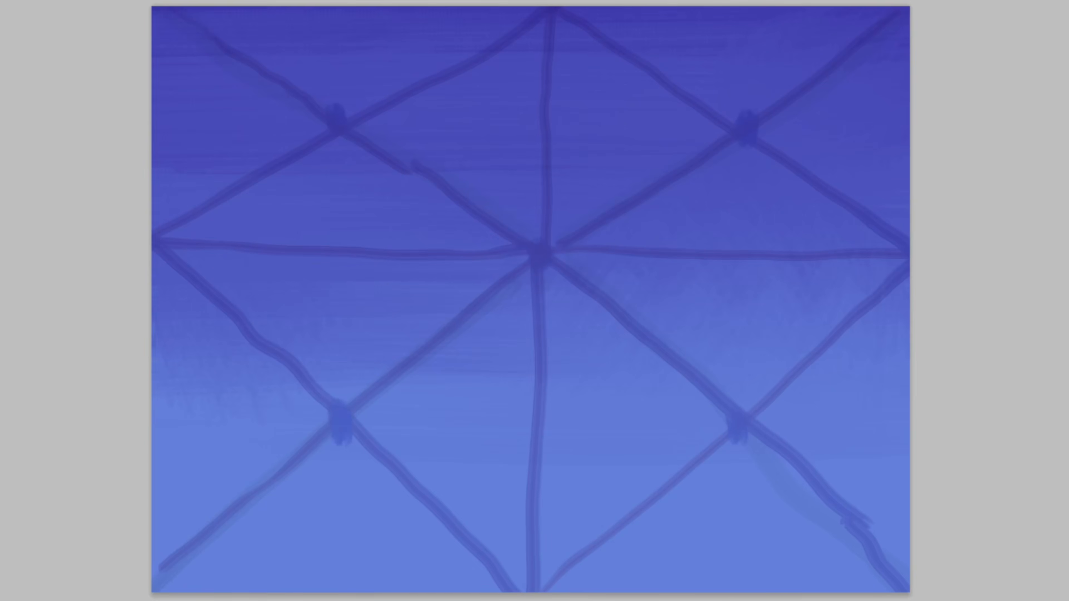
- Shift the guide lines down and back up to realign them with the canvas edges
{"action": "left_click_drag", "start_coordinate": [763, 160], "coordinate": [772, 203]}
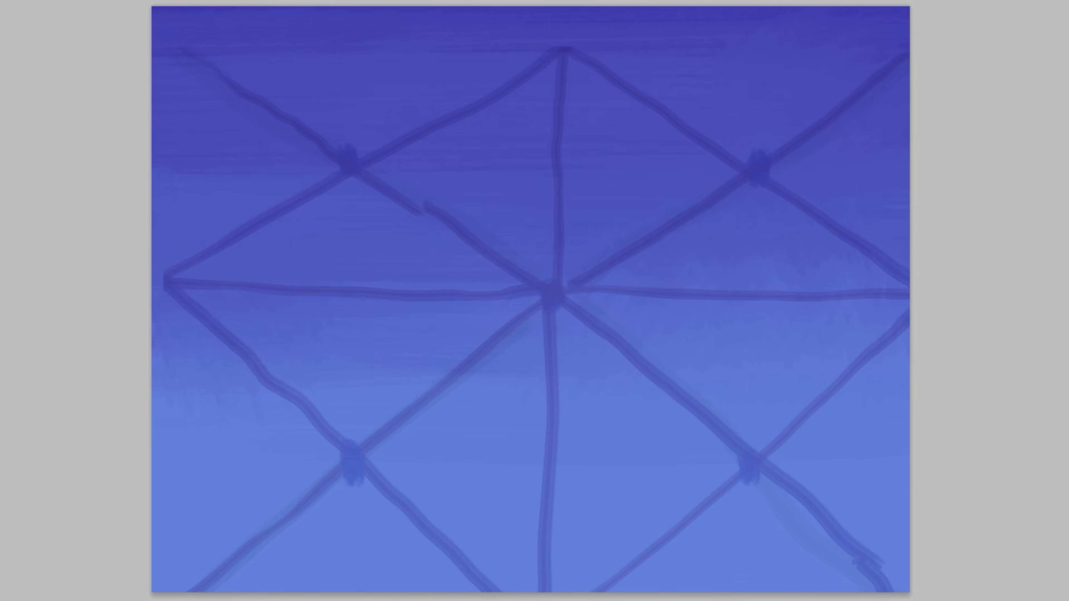
{"action": "right_click", "coordinate": [590, 221]}
{"action": "double_click", "coordinate": [981, 441]}
{"action": "left_click_drag", "start_coordinate": [777, 319], "coordinate": [771, 281]}
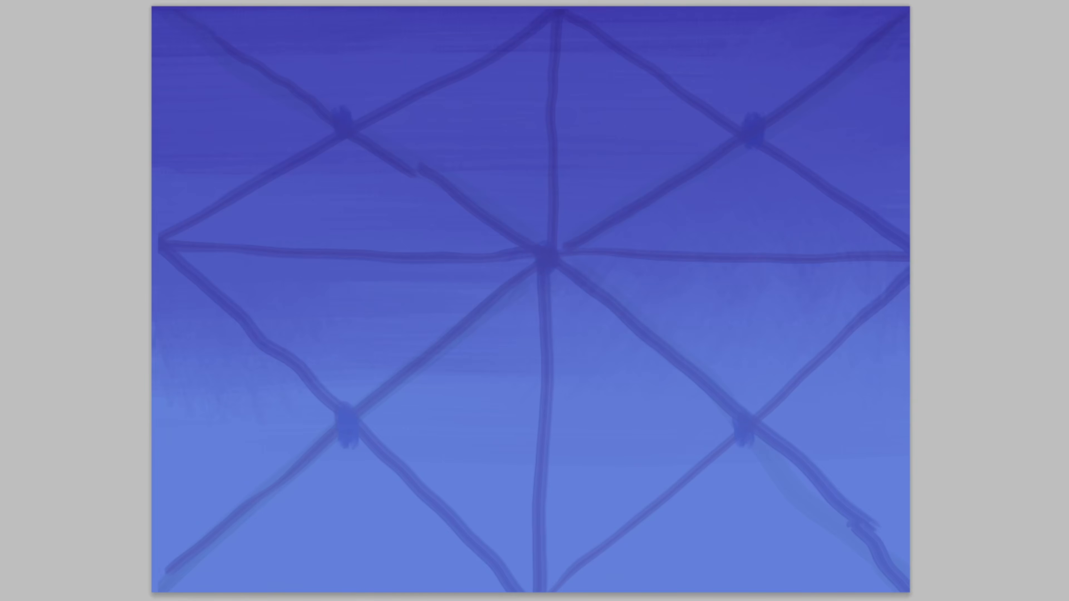
{"action": "left_click_drag", "start_coordinate": [721, 135], "coordinate": [747, 133]}
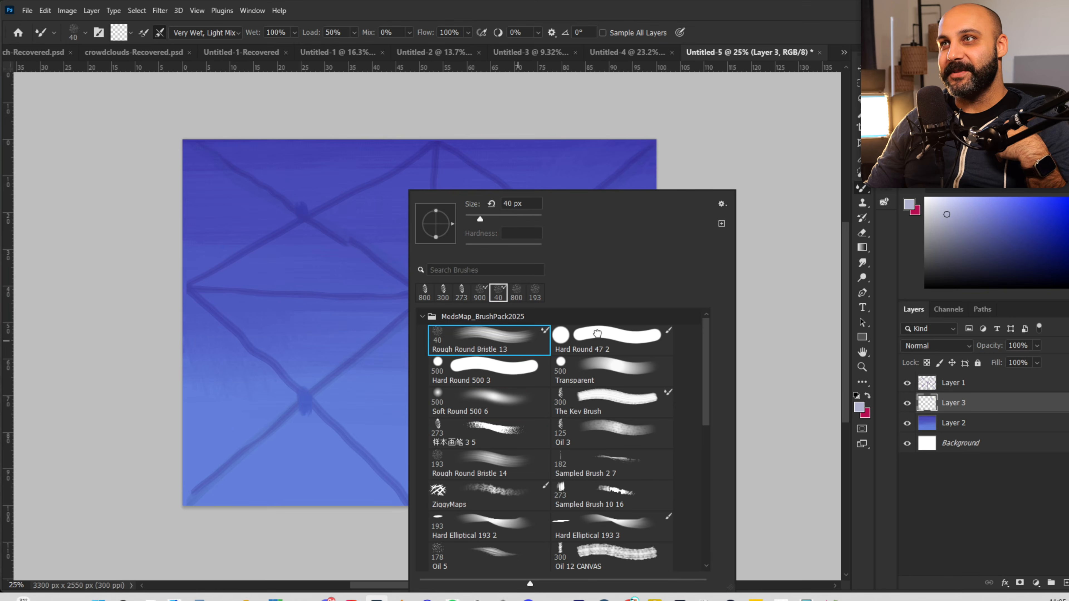
- Choose the 样本画笔 3 5 brush and dab pale grey cloud spots on the guide-line intersections on Layer 3
{"action": "left_click", "coordinate": [614, 338]}
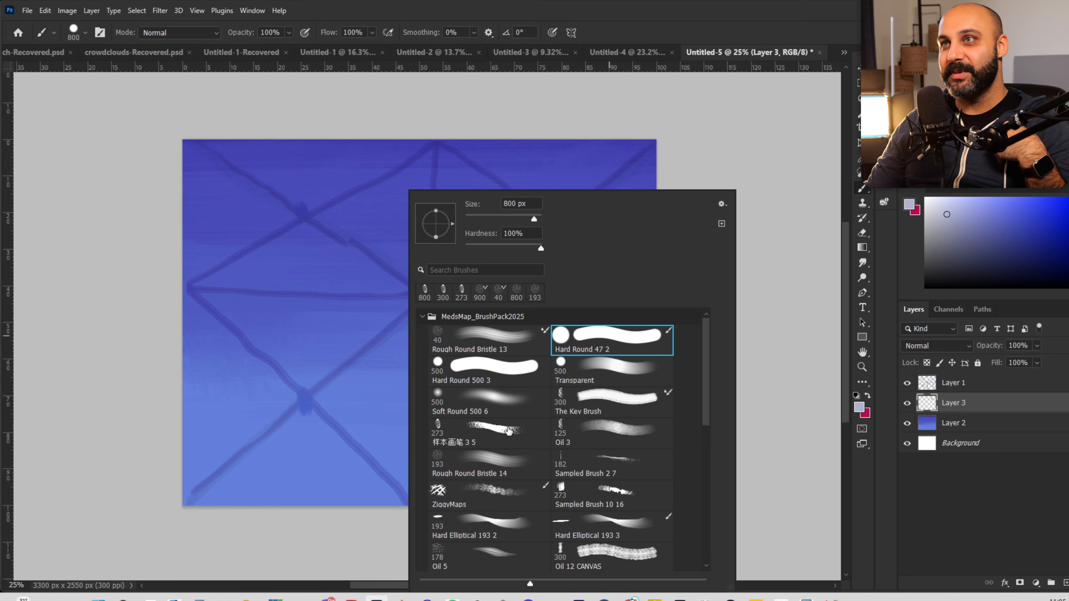
{"action": "double_click", "coordinate": [509, 434]}
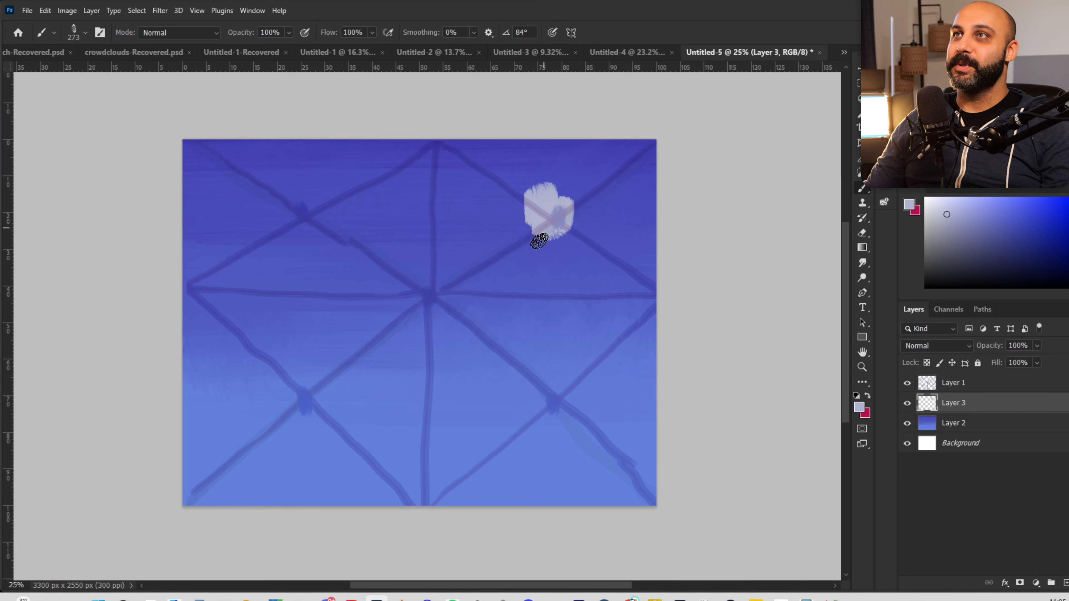
{"action": "left_click_drag", "start_coordinate": [540, 241], "coordinate": [553, 255]}
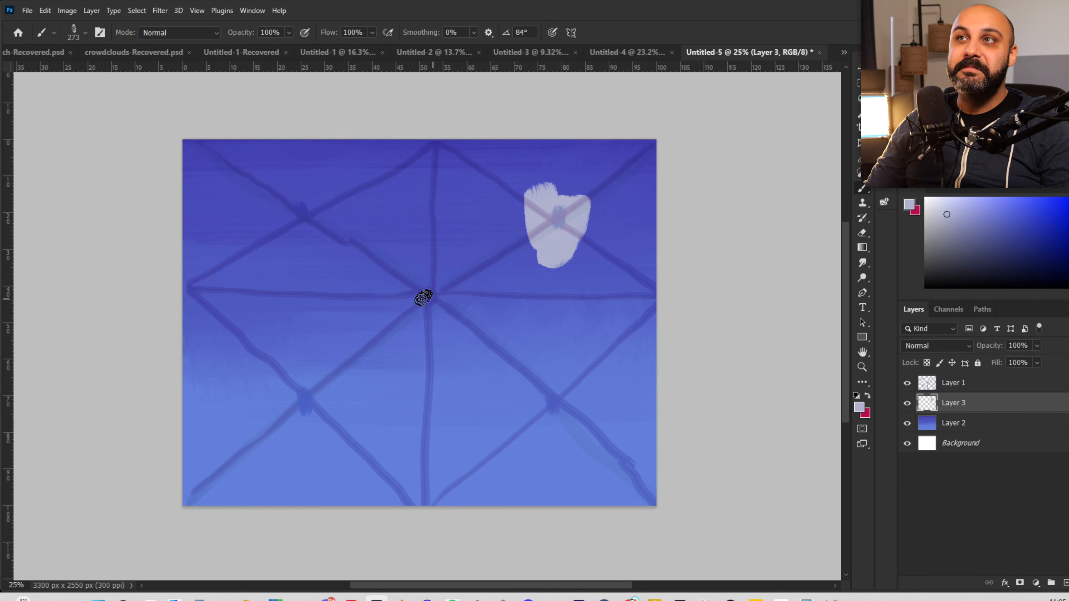
{"action": "left_click_drag", "start_coordinate": [423, 298], "coordinate": [432, 290]}
{"action": "left_click_drag", "start_coordinate": [547, 396], "coordinate": [552, 403]}
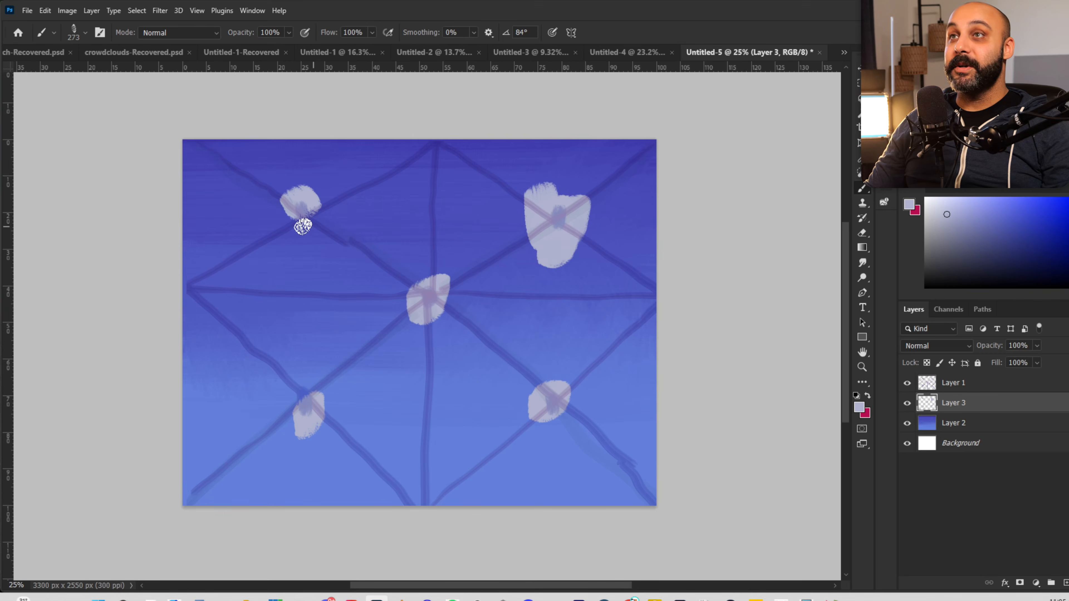
- Enlarge the brush to 700 px and paint a large pale cloud from the canvas centre to the upper-right edge
{"action": "key", "text": "bracketright"}
{"action": "key", "text": "bracketright"}
{"action": "key", "text": "bracketright"}
{"action": "key", "text": "bracketright"}
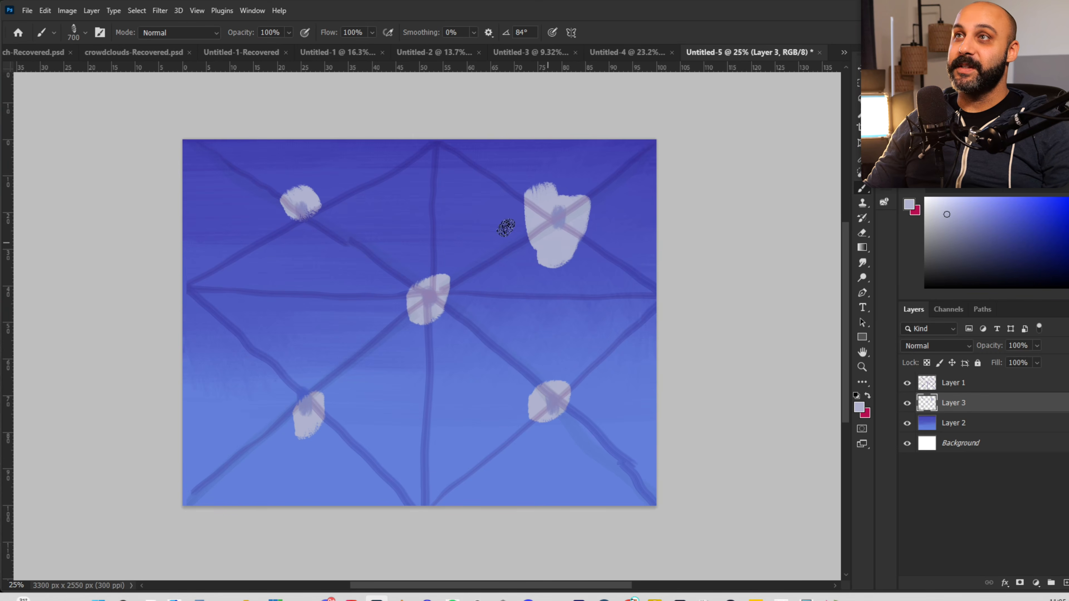
{"action": "left_click_drag", "start_coordinate": [532, 211], "coordinate": [512, 257]}
{"action": "left_click_drag", "start_coordinate": [510, 179], "coordinate": [467, 294]}
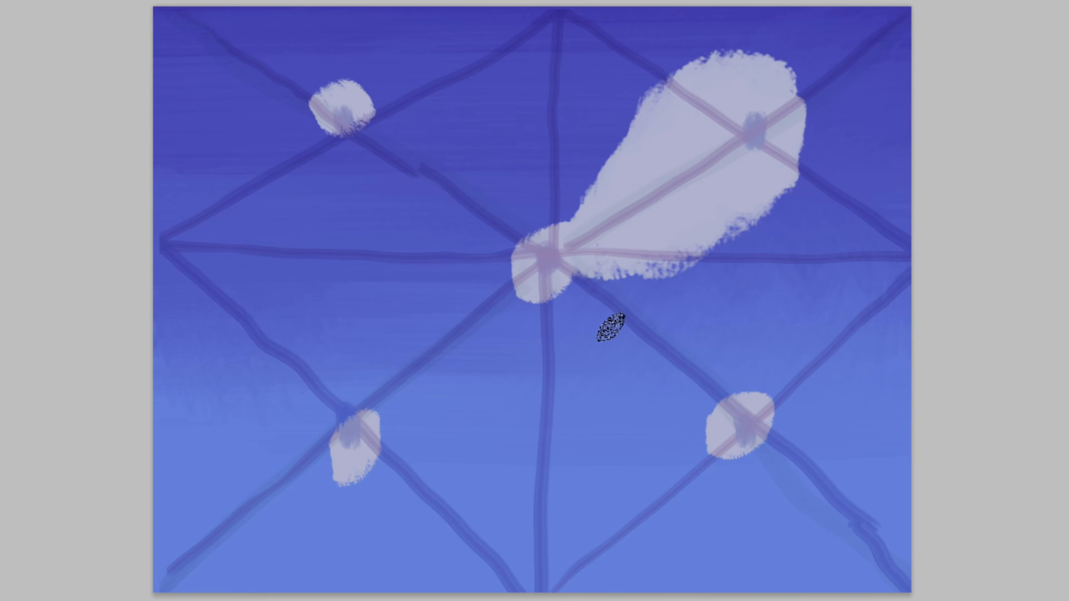
{"action": "mouse_move", "coordinate": [576, 240]}
{"action": "left_mouse_down"}
{"action": "mouse_move", "coordinate": [588, 166]}
{"action": "mouse_move", "coordinate": [623, 246]}
{"action": "mouse_move", "coordinate": [656, 276]}
{"action": "mouse_move", "coordinate": [718, 192]}
{"action": "mouse_move", "coordinate": [711, 302]}
{"action": "mouse_move", "coordinate": [761, 131]}
{"action": "mouse_move", "coordinate": [718, 28]}
{"action": "mouse_move", "coordinate": [783, 7]}
{"action": "mouse_move", "coordinate": [725, 207]}
{"action": "mouse_move", "coordinate": [751, 173]}
{"action": "mouse_move", "coordinate": [741, 220]}
{"action": "left_mouse_up"}
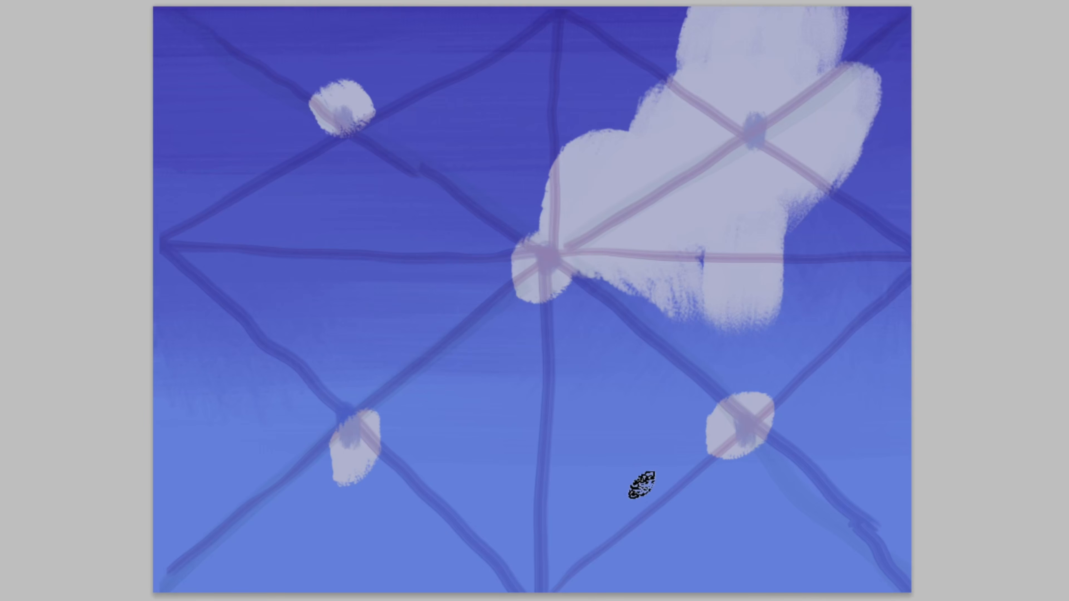
- Extend the lower-right, lower-left and upper-left spots into broad pale clouds with wispy streaks
{"action": "mouse_move", "coordinate": [775, 426]}
{"action": "left_mouse_down"}
{"action": "mouse_move", "coordinate": [900, 482]}
{"action": "mouse_move", "coordinate": [716, 580]}
{"action": "mouse_move", "coordinate": [548, 505]}
{"action": "left_mouse_up"}
{"action": "left_click_drag", "start_coordinate": [291, 420], "coordinate": [417, 425]}
{"action": "mouse_move", "coordinate": [294, 459]}
{"action": "left_mouse_down"}
{"action": "mouse_move", "coordinate": [342, 446]}
{"action": "mouse_move", "coordinate": [423, 502]}
{"action": "left_mouse_up"}
{"action": "mouse_move", "coordinate": [380, 87]}
{"action": "left_mouse_down"}
{"action": "mouse_move", "coordinate": [377, 110]}
{"action": "mouse_move", "coordinate": [316, 137]}
{"action": "mouse_move", "coordinate": [288, 122]}
{"action": "mouse_move", "coordinate": [285, 99]}
{"action": "mouse_move", "coordinate": [334, 91]}
{"action": "left_mouse_up"}
{"action": "mouse_move", "coordinate": [225, 127]}
{"action": "left_mouse_down"}
{"action": "mouse_move", "coordinate": [305, 113]}
{"action": "mouse_move", "coordinate": [333, 80]}
{"action": "mouse_move", "coordinate": [307, 42]}
{"action": "mouse_move", "coordinate": [301, 64]}
{"action": "mouse_move", "coordinate": [351, 77]}
{"action": "mouse_move", "coordinate": [377, 108]}
{"action": "mouse_move", "coordinate": [291, 130]}
{"action": "mouse_move", "coordinate": [464, 114]}
{"action": "left_mouse_up"}
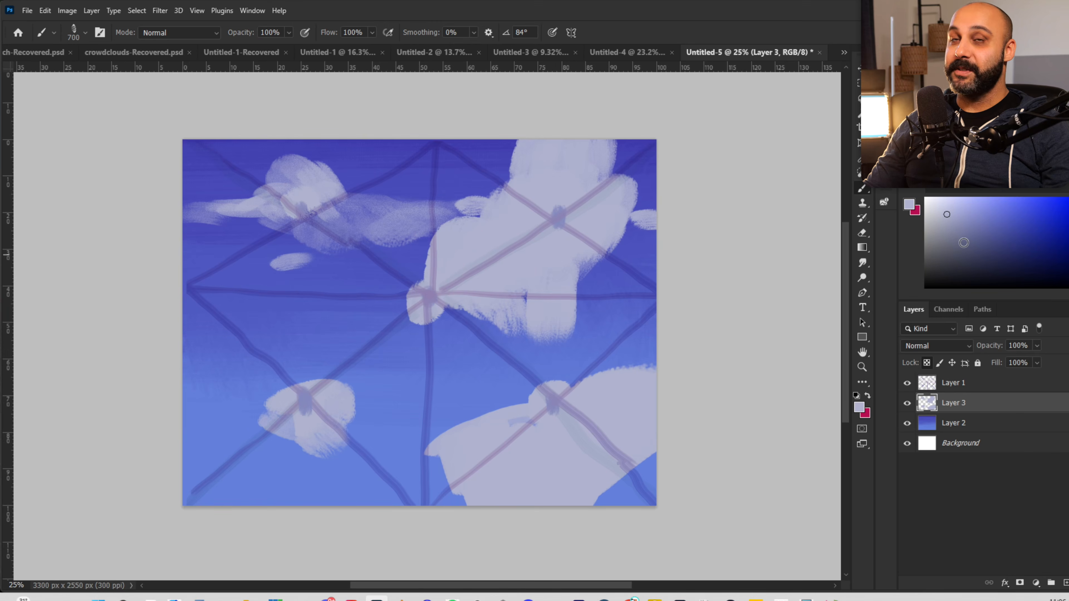
- Pick a dark grey-teal and paint shadows on the large upper-right cloud
{"action": "left_click", "coordinate": [970, 245]}
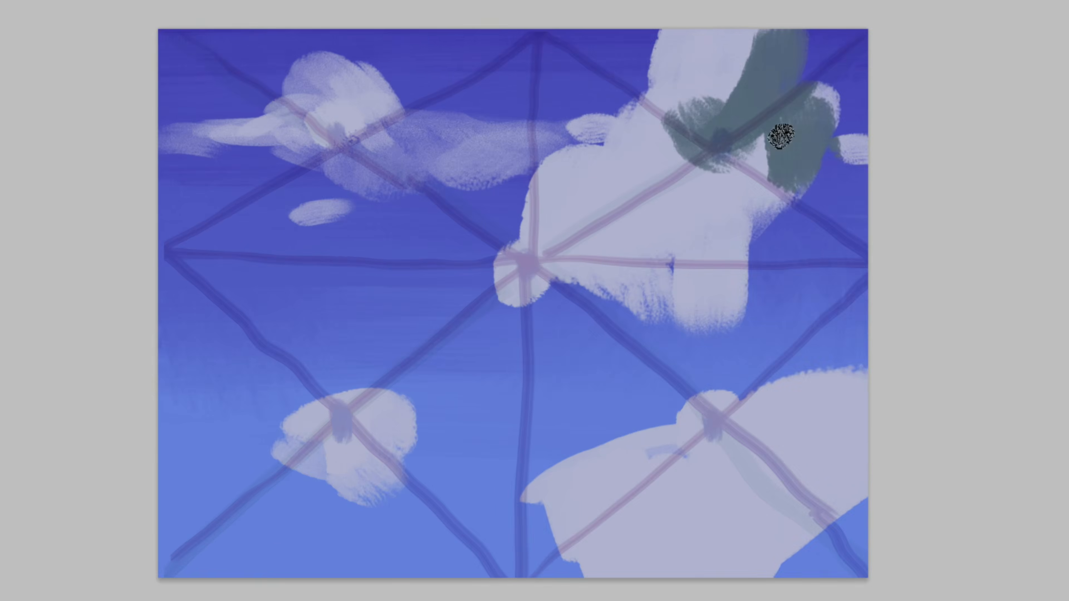
{"action": "mouse_move", "coordinate": [781, 135]}
{"action": "left_mouse_down"}
{"action": "mouse_move", "coordinate": [803, 159]}
{"action": "mouse_move", "coordinate": [849, 154]}
{"action": "left_mouse_up"}
{"action": "left_click_drag", "start_coordinate": [656, 175], "coordinate": [675, 124]}
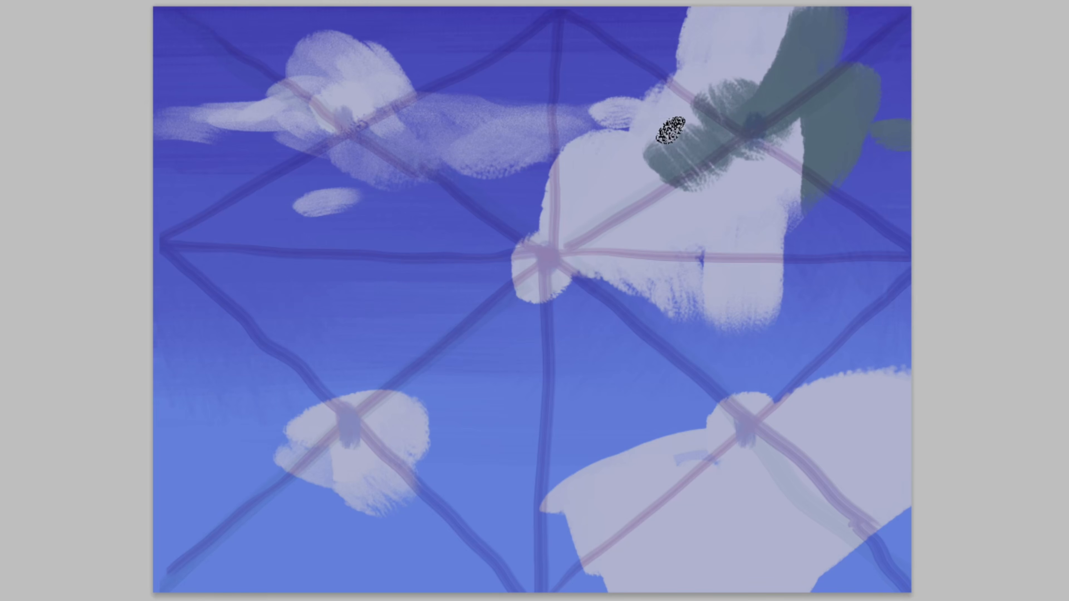
{"action": "mouse_move", "coordinate": [576, 234]}
{"action": "left_mouse_down"}
{"action": "mouse_move", "coordinate": [599, 215]}
{"action": "mouse_move", "coordinate": [690, 243]}
{"action": "mouse_move", "coordinate": [785, 105]}
{"action": "mouse_move", "coordinate": [746, 261]}
{"action": "mouse_move", "coordinate": [653, 311]}
{"action": "mouse_move", "coordinate": [777, 214]}
{"action": "mouse_move", "coordinate": [709, 313]}
{"action": "mouse_move", "coordinate": [674, 295]}
{"action": "mouse_move", "coordinate": [548, 269]}
{"action": "left_mouse_up"}
- Paint grey-teal shadows on the undersides of the lower-right, lower-left and upper-left clouds
{"action": "mouse_move", "coordinate": [661, 497]}
{"action": "left_mouse_down"}
{"action": "mouse_move", "coordinate": [573, 509]}
{"action": "mouse_move", "coordinate": [667, 598]}
{"action": "left_mouse_up"}
{"action": "mouse_move", "coordinate": [717, 438]}
{"action": "left_mouse_down"}
{"action": "mouse_move", "coordinate": [812, 430]}
{"action": "mouse_move", "coordinate": [872, 356]}
{"action": "mouse_move", "coordinate": [867, 413]}
{"action": "mouse_move", "coordinate": [765, 437]}
{"action": "mouse_move", "coordinate": [593, 535]}
{"action": "left_mouse_up"}
{"action": "mouse_move", "coordinate": [314, 462]}
{"action": "left_mouse_down"}
{"action": "mouse_move", "coordinate": [339, 438]}
{"action": "mouse_move", "coordinate": [436, 184]}
{"action": "mouse_move", "coordinate": [560, 127]}
{"action": "left_mouse_up"}
{"action": "mouse_move", "coordinate": [168, 126]}
{"action": "left_mouse_down"}
{"action": "mouse_move", "coordinate": [497, 103]}
{"action": "mouse_move", "coordinate": [560, 127]}
{"action": "left_mouse_up"}
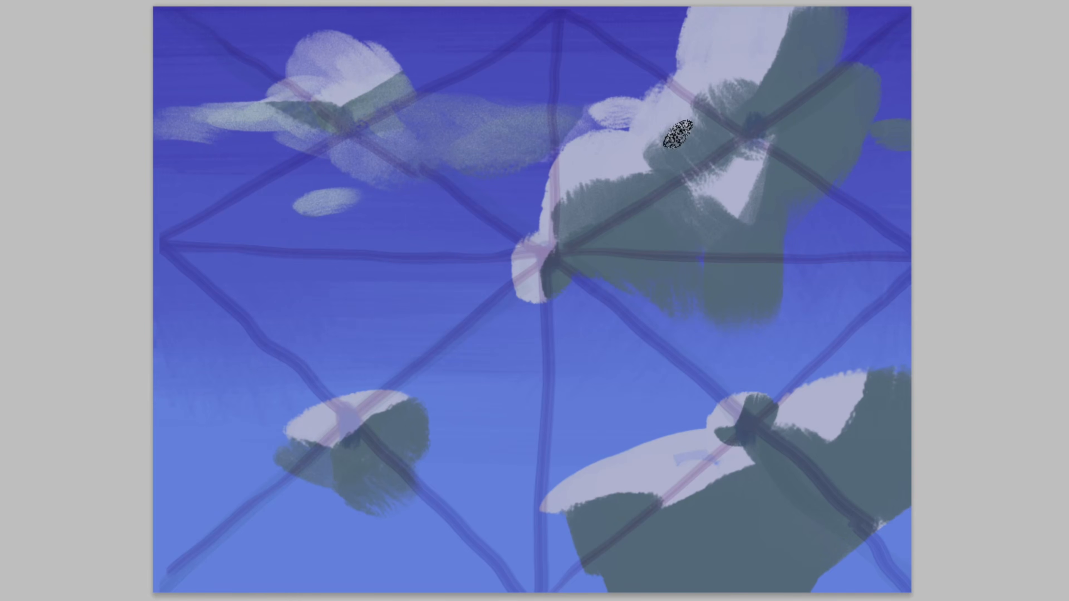
- Blend the light and shadow areas of the clouds using the Mixer Brush with Rough Round Bristle 13 at up to 300 px
{"action": "key", "text": "shift+b"}
{"action": "right_click", "coordinate": [719, 143]}
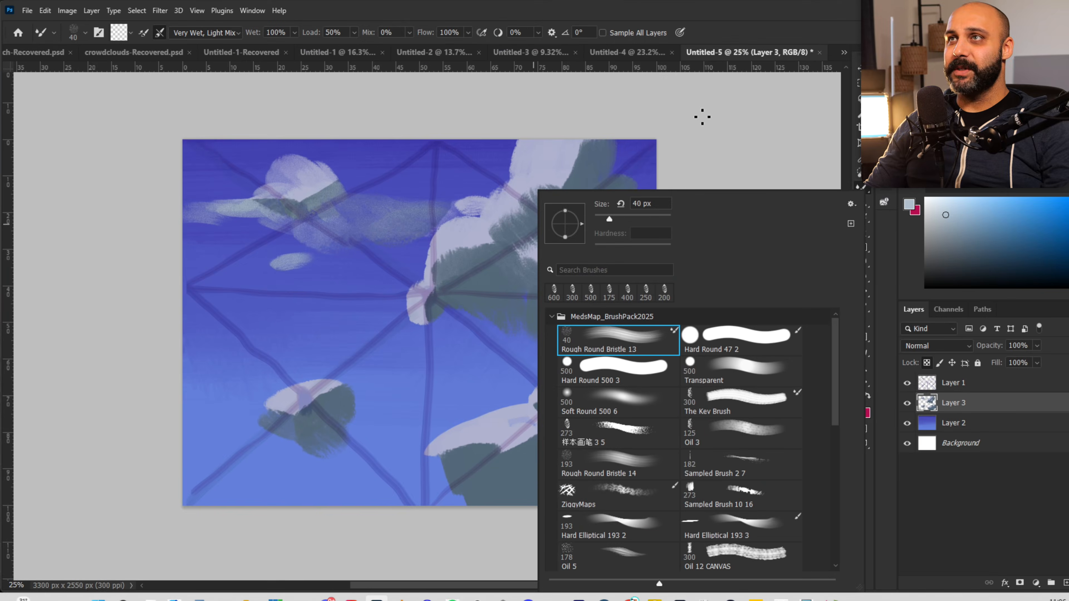
{"action": "left_click", "coordinate": [701, 115]}
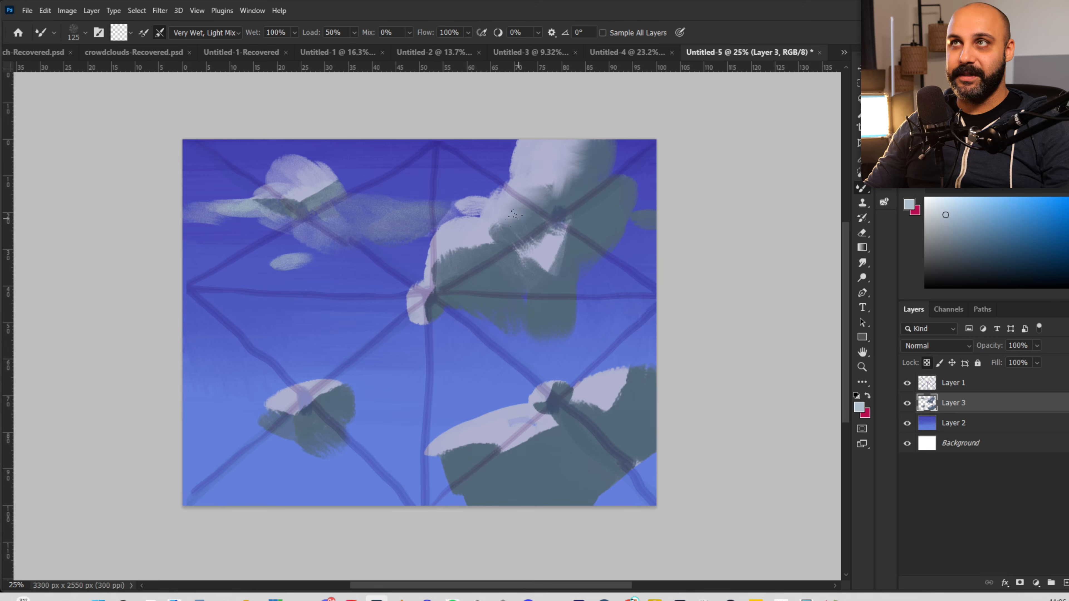
{"action": "mouse_move", "coordinate": [483, 250]}
{"action": "left_mouse_down"}
{"action": "mouse_move", "coordinate": [457, 245]}
{"action": "mouse_move", "coordinate": [429, 268]}
{"action": "left_mouse_up"}
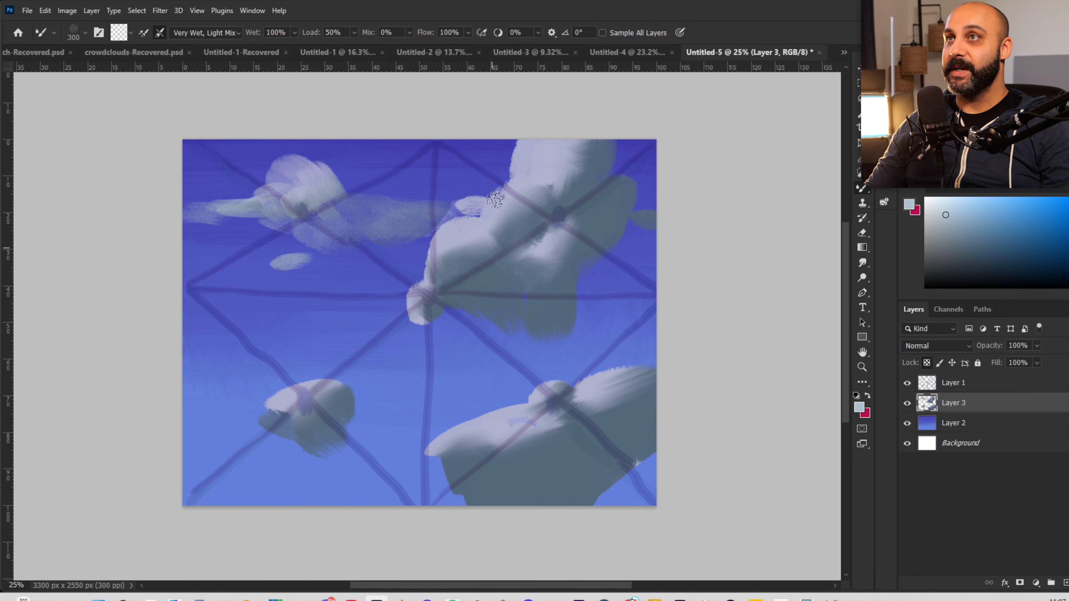
{"action": "mouse_move", "coordinate": [448, 269]}
{"action": "left_mouse_down"}
{"action": "mouse_move", "coordinate": [590, 217]}
{"action": "mouse_move", "coordinate": [421, 227]}
{"action": "mouse_move", "coordinate": [505, 198]}
{"action": "left_mouse_up"}
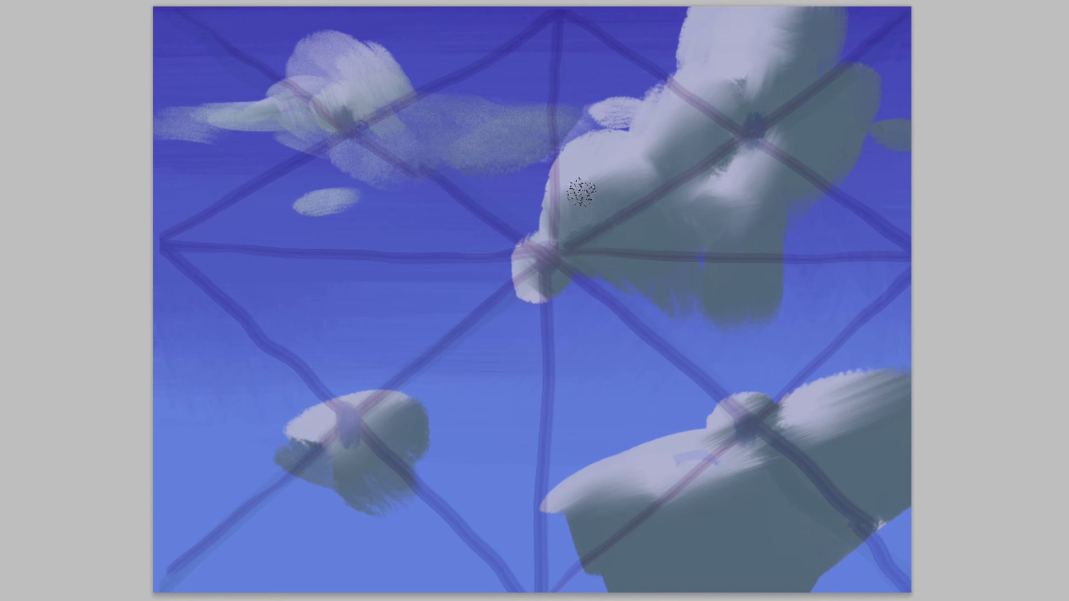
- Try smearing the large cloud's left edge outward, undo it, and smear its shadow side toward the right canvas edge
{"action": "left_click_drag", "start_coordinate": [581, 192], "coordinate": [351, 235]}
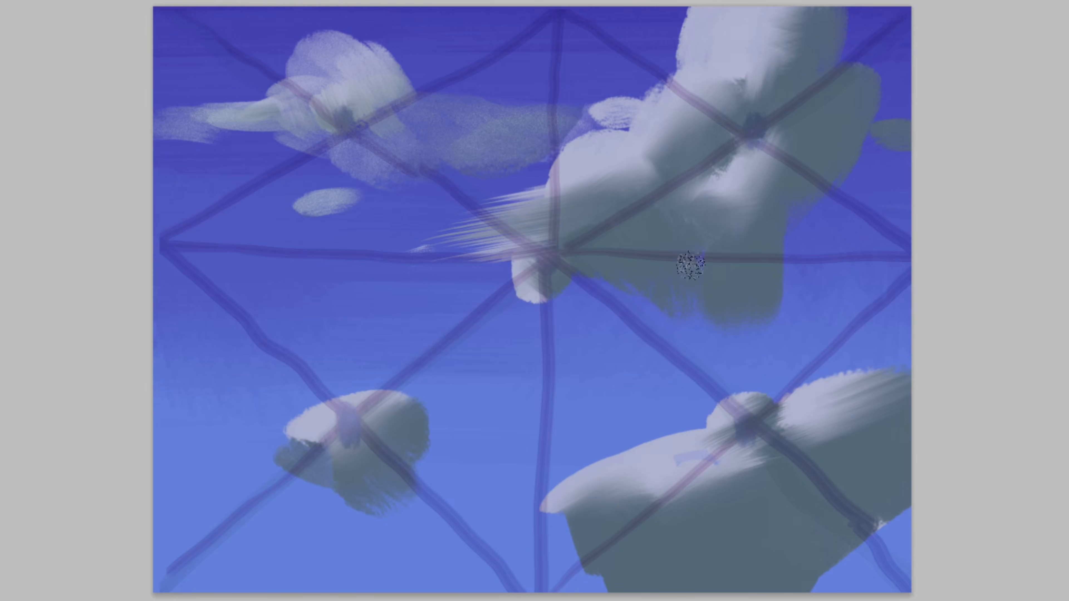
{"action": "key", "text": "ctrl+z"}
{"action": "left_click_drag", "start_coordinate": [691, 265], "coordinate": [904, 221]}
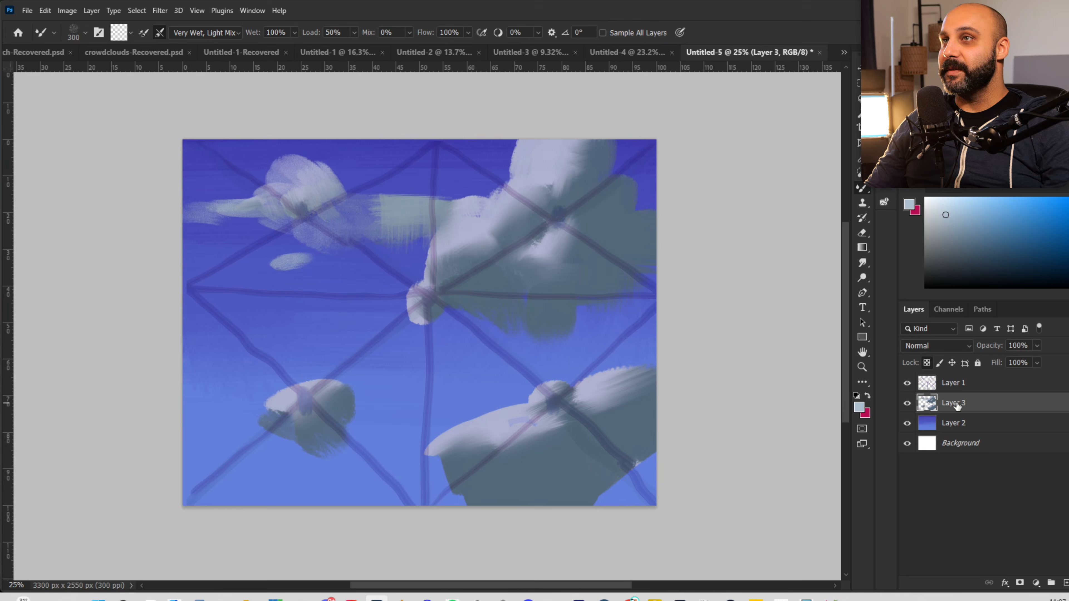
- Add a new layer above Layer 3 and paint pale blue-grey cloud puffs around the lower clouds with the regular Brush
{"action": "key", "text": "ctrl+shift+alt+n"}
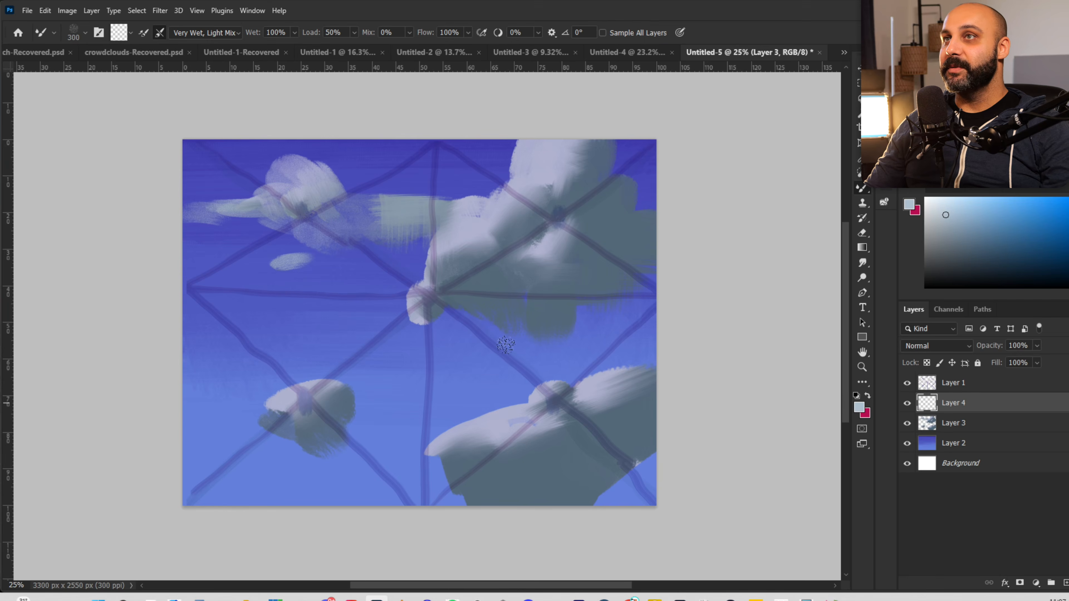
{"action": "key", "text": "b"}
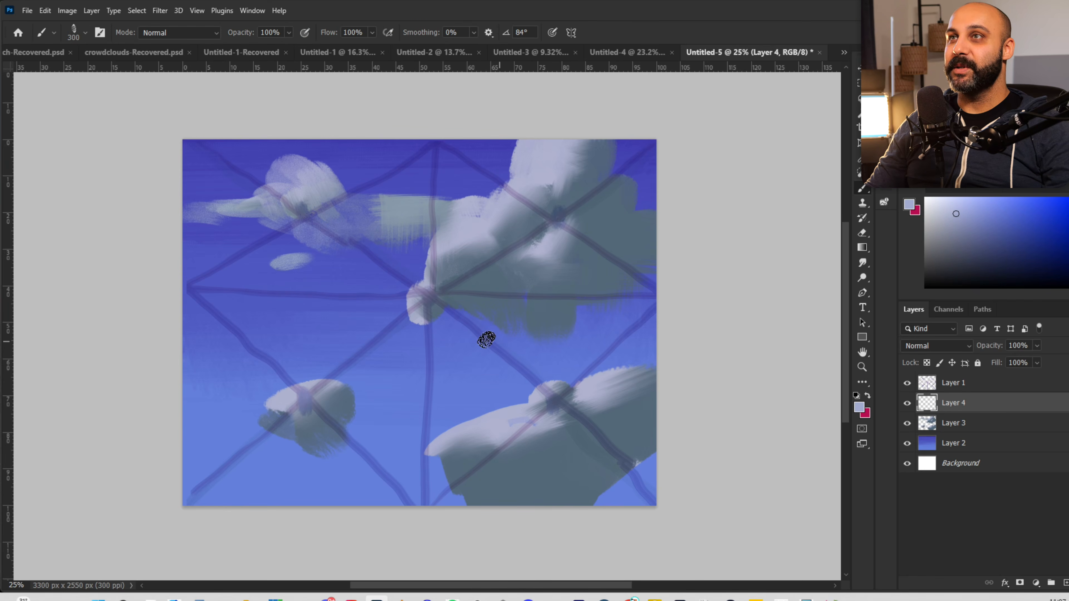
{"action": "left_click_drag", "start_coordinate": [487, 340], "coordinate": [540, 309]}
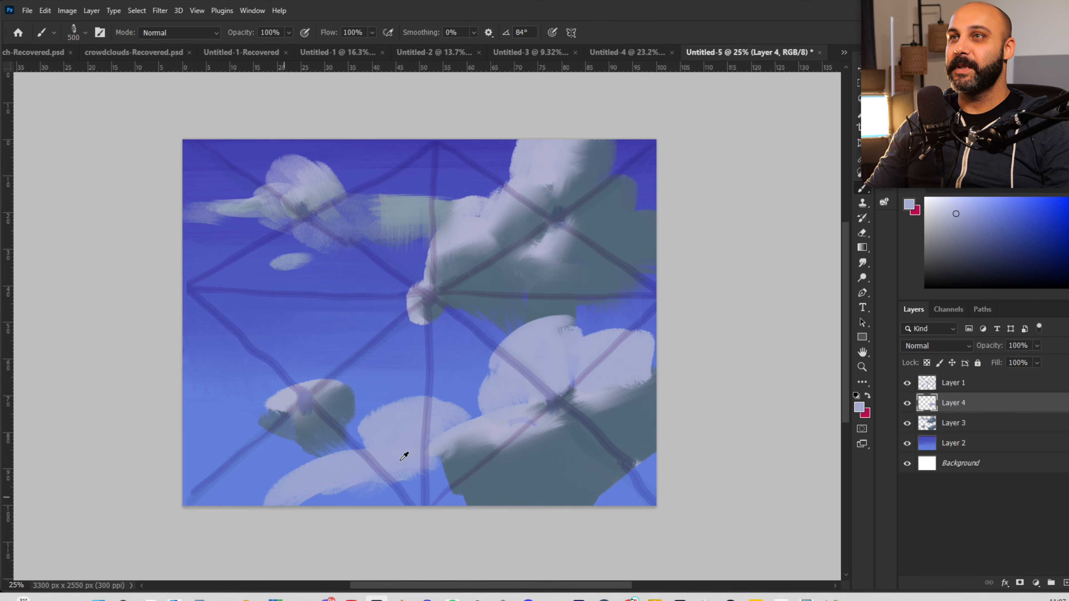
- Sample the cloud's dark grey and shade the lower-left puffs with a 300 px brush, undoing the last stroke
{"action": "left_click", "coordinate": [437, 453], "text": "alt"}
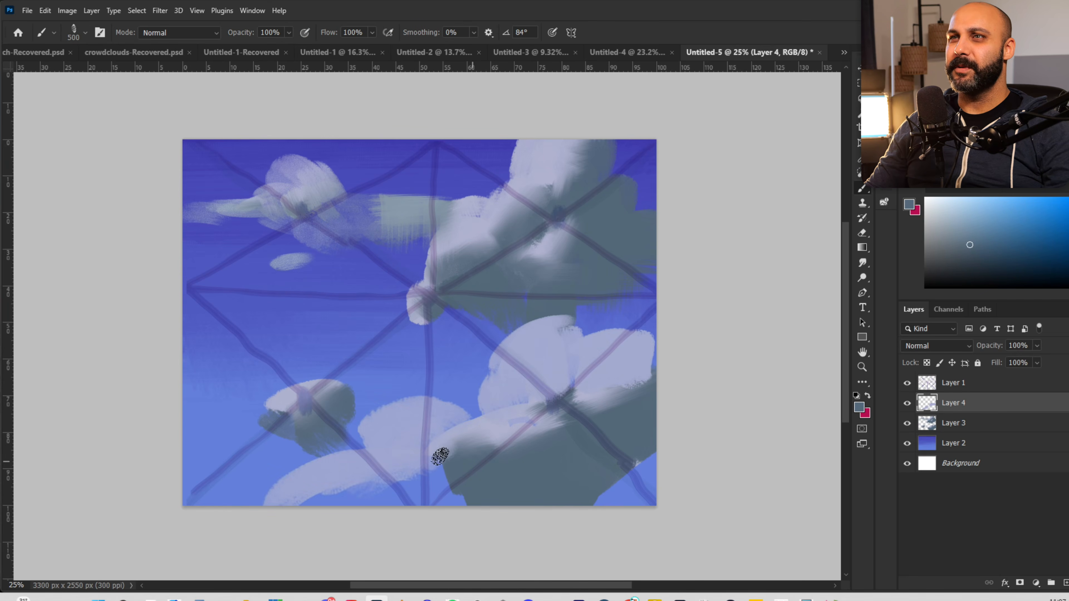
{"action": "mouse_move", "coordinate": [437, 453]}
{"action": "left_mouse_down"}
{"action": "mouse_move", "coordinate": [358, 485]}
{"action": "mouse_move", "coordinate": [352, 454]}
{"action": "left_mouse_up"}
{"action": "key", "text": "["}
{"action": "key", "text": "["}
{"action": "key", "text": "["}
{"action": "key", "text": "["}
{"action": "key", "text": "["}
{"action": "key", "text": "["}
{"action": "left_click_drag", "start_coordinate": [456, 409], "coordinate": [397, 437]}
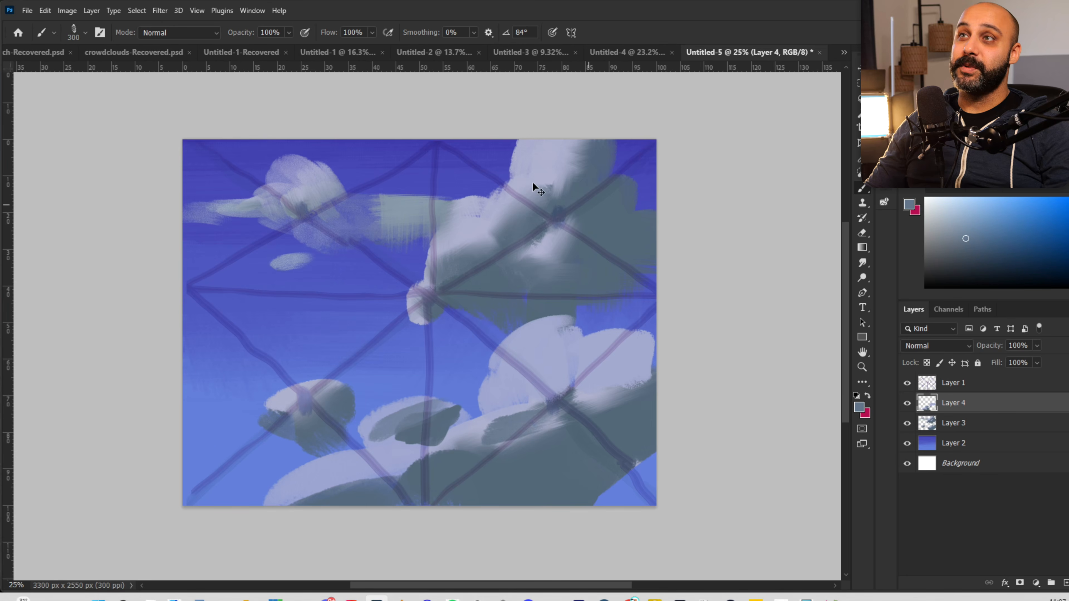
{"action": "key", "text": "ctrl+z"}
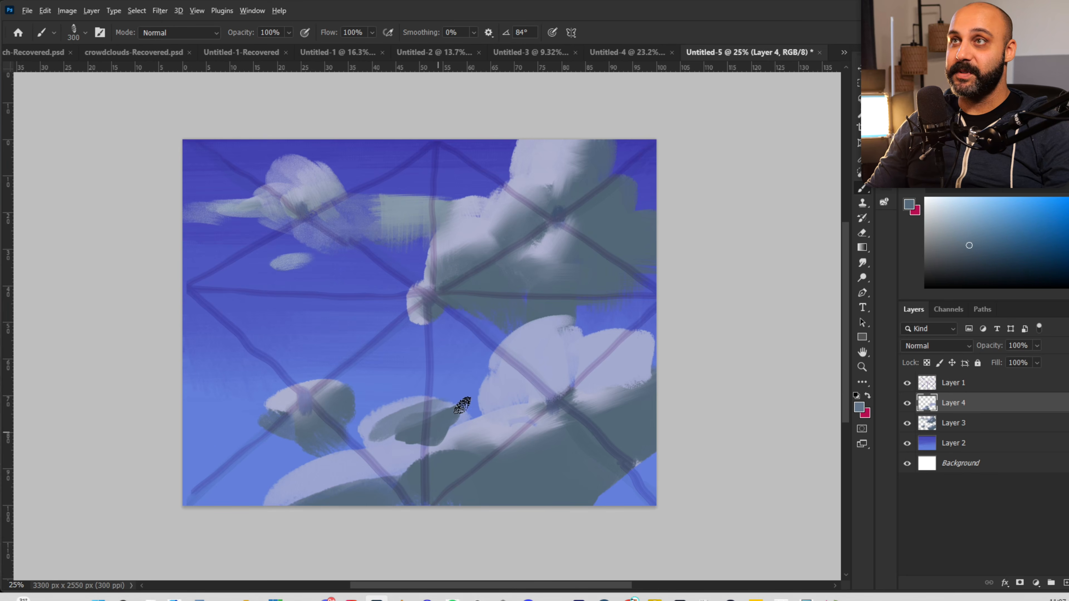
- Shade the inside of the large lower-right puff with dark grey and a softer mid-tone edge at 200 px
{"action": "left_click_drag", "start_coordinate": [549, 341], "coordinate": [528, 369]}
{"action": "left_click", "coordinate": [565, 361]}
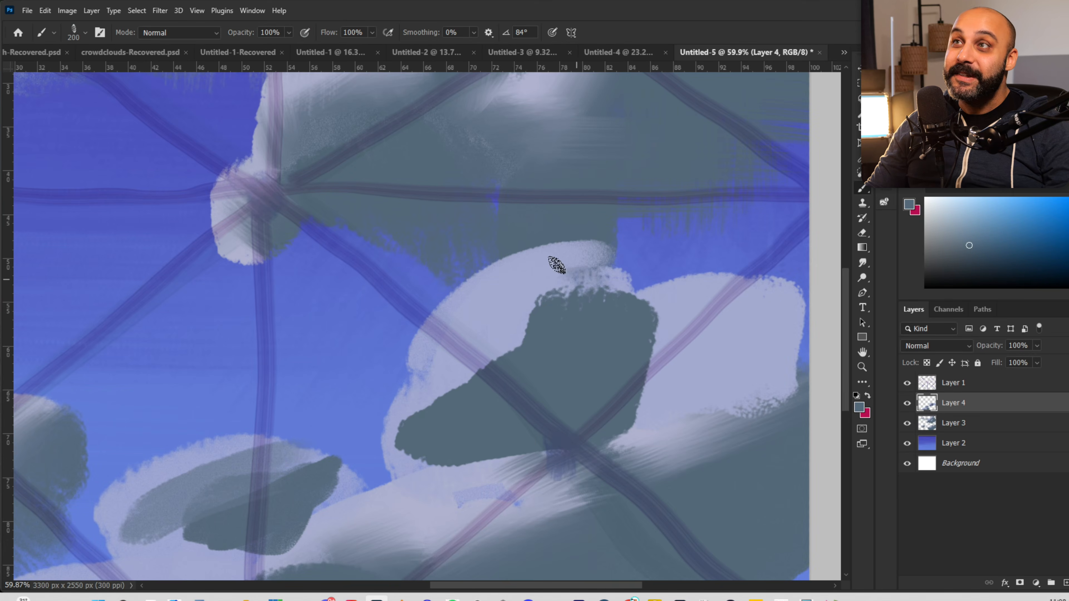
{"action": "mouse_move", "coordinate": [557, 264]}
{"action": "left_mouse_down"}
{"action": "mouse_move", "coordinate": [511, 289]}
{"action": "mouse_move", "coordinate": [492, 322]}
{"action": "mouse_move", "coordinate": [410, 392]}
{"action": "left_mouse_up"}
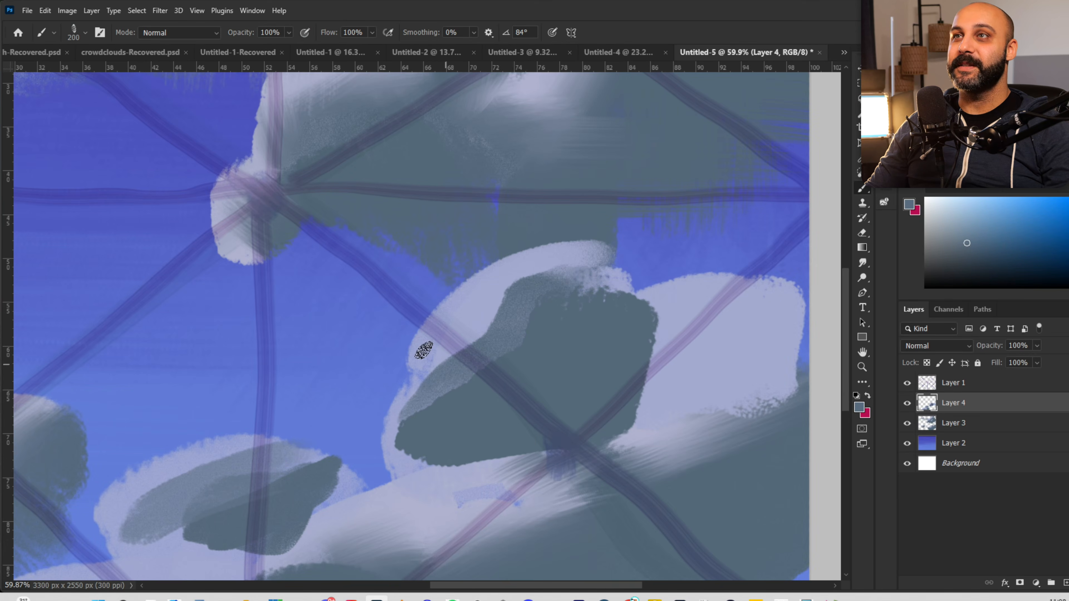
- Sample a tone from the large lower-right puff and blend its upper-left edge with a curved stroke
{"action": "left_click", "coordinate": [445, 374], "text": "alt"}
{"action": "left_click_drag", "start_coordinate": [441, 337], "coordinate": [493, 279]}
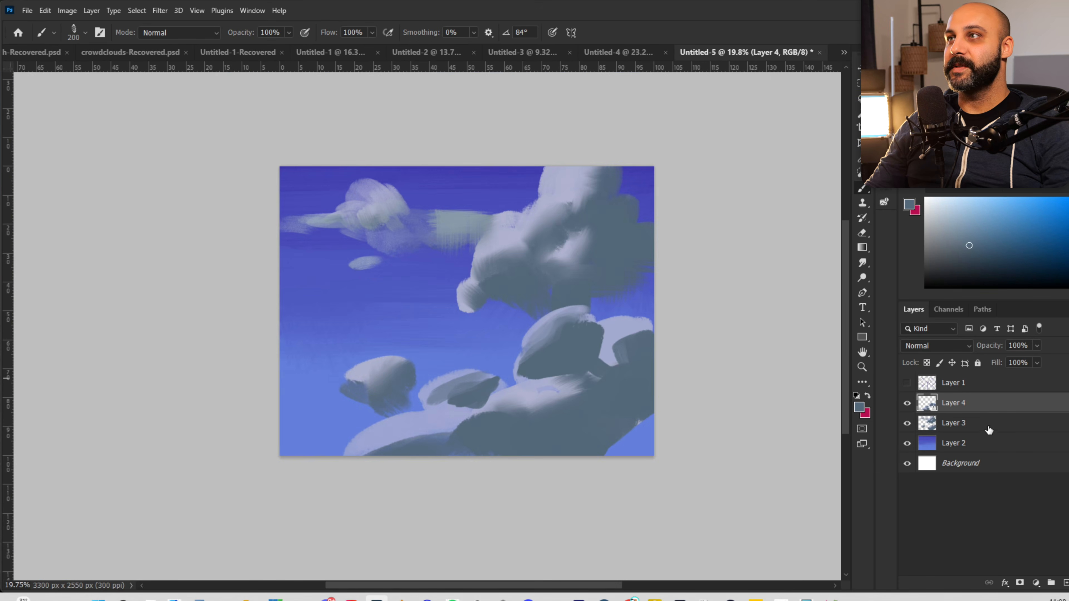
- On Layer 2, paint a pale blue haze band across the middle of the sky with the Soft Round 500 6 brush, redoing the first stroke
{"action": "left_click", "coordinate": [976, 447]}
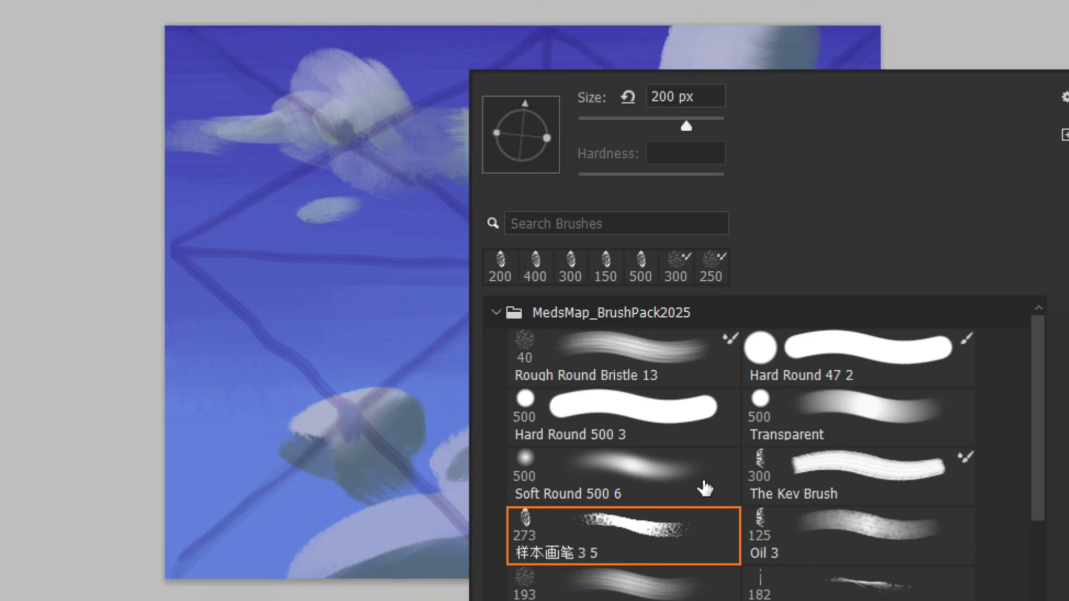
{"action": "left_click", "coordinate": [580, 411]}
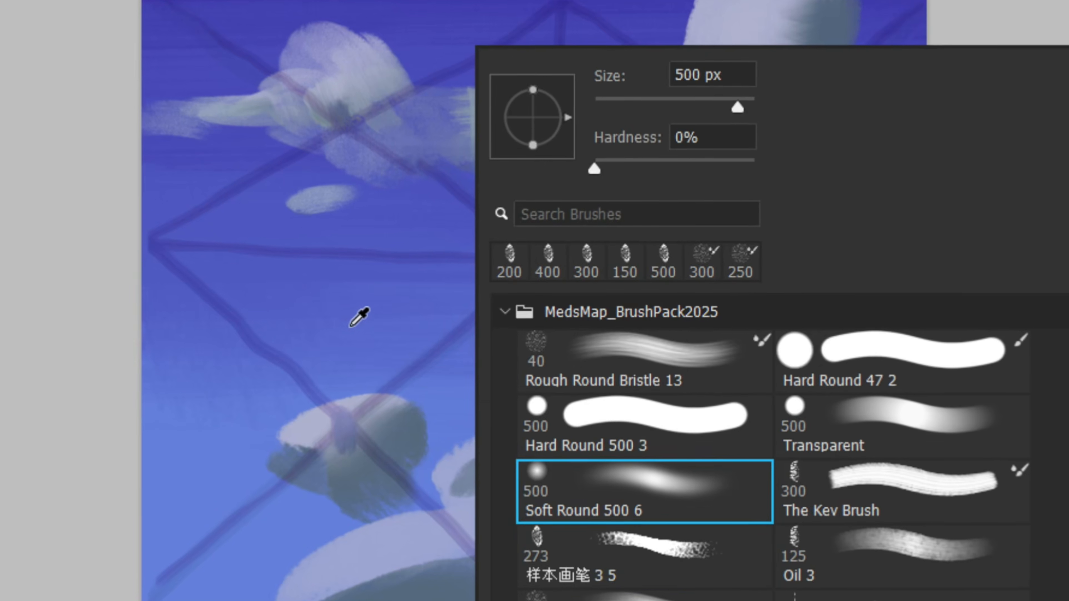
{"action": "left_click", "coordinate": [351, 333], "text": "alt"}
{"action": "mouse_move", "coordinate": [117, 232]}
{"action": "left_mouse_down"}
{"action": "mouse_move", "coordinate": [412, 249]}
{"action": "mouse_move", "coordinate": [1037, 254]}
{"action": "left_mouse_up"}
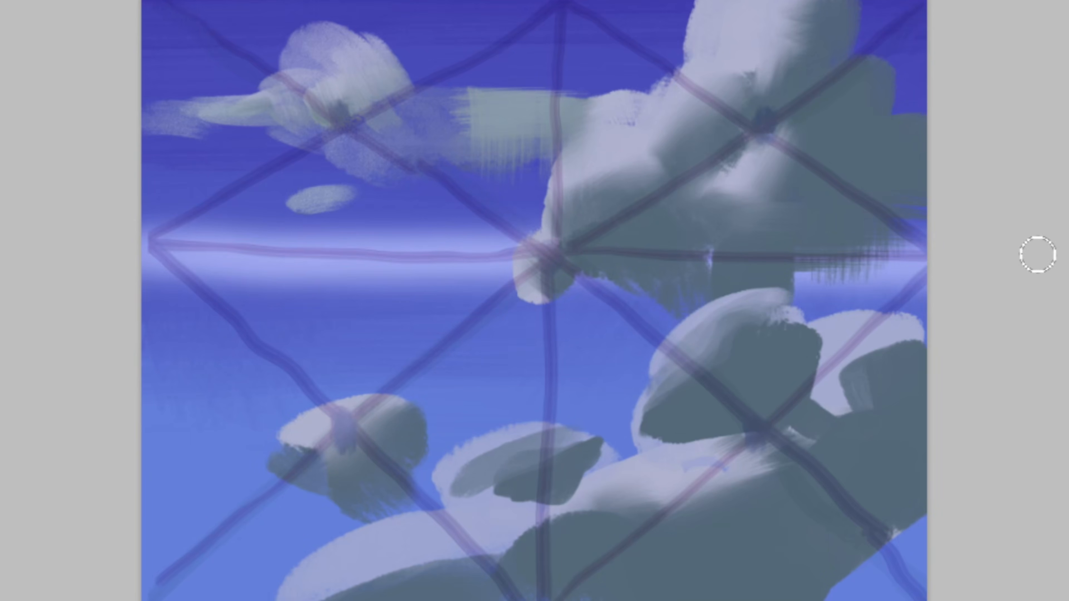
{"action": "key", "text": "ctrl+z"}
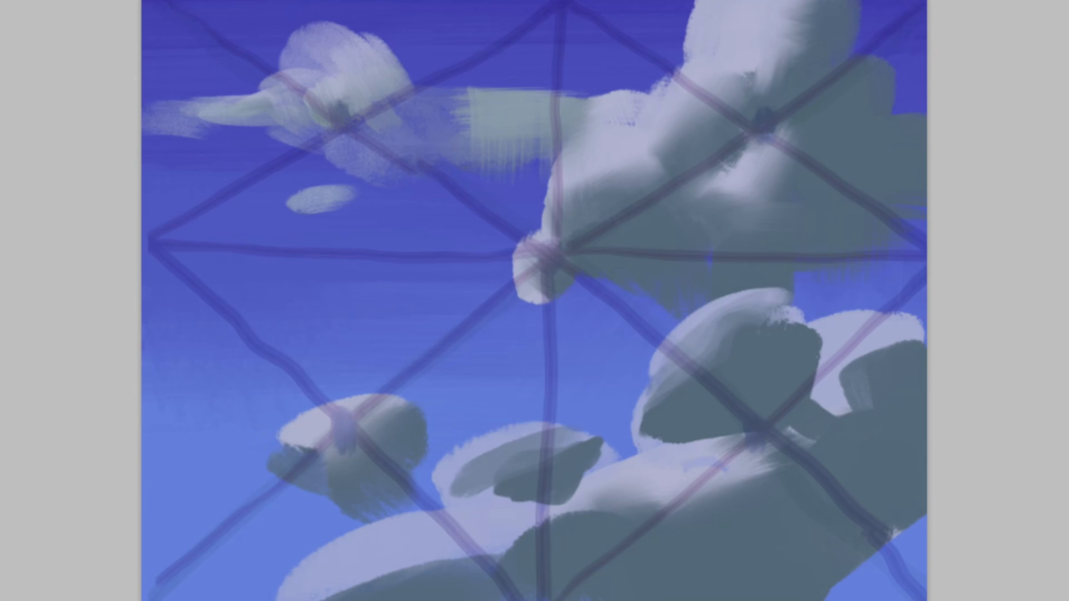
{"action": "mouse_move", "coordinate": [122, 244]}
{"action": "left_mouse_down"}
{"action": "mouse_move", "coordinate": [966, 207]}
{"action": "mouse_move", "coordinate": [4, 210]}
{"action": "mouse_move", "coordinate": [894, 223]}
{"action": "mouse_move", "coordinate": [447, 246]}
{"action": "left_mouse_up"}
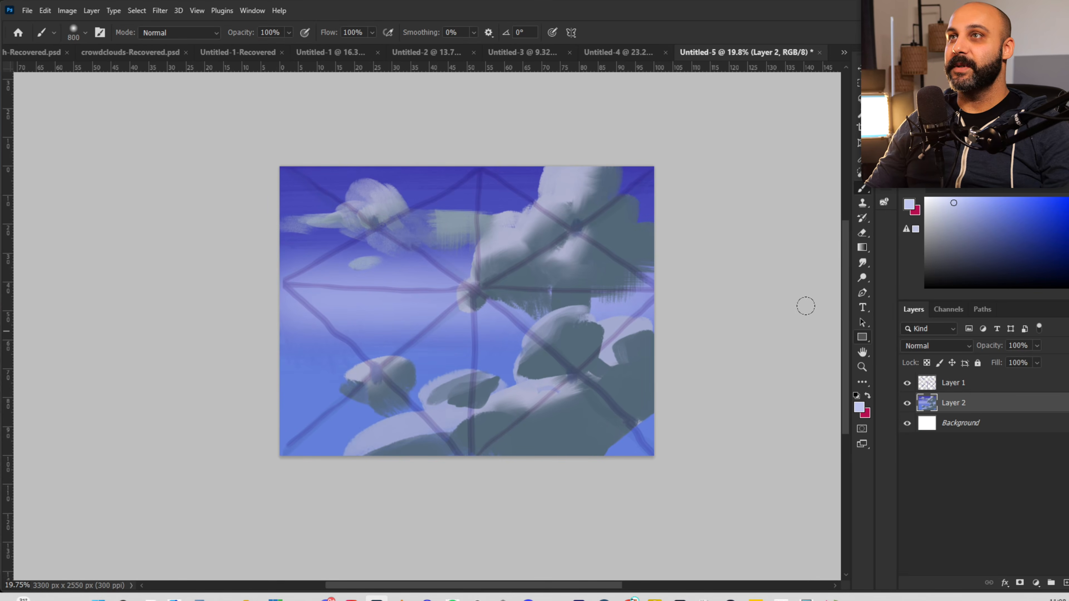
- Create a new layer above the merged Layer 2 and set its blend mode to Lighten
{"action": "key", "text": "ctrl+shift+alt+n"}
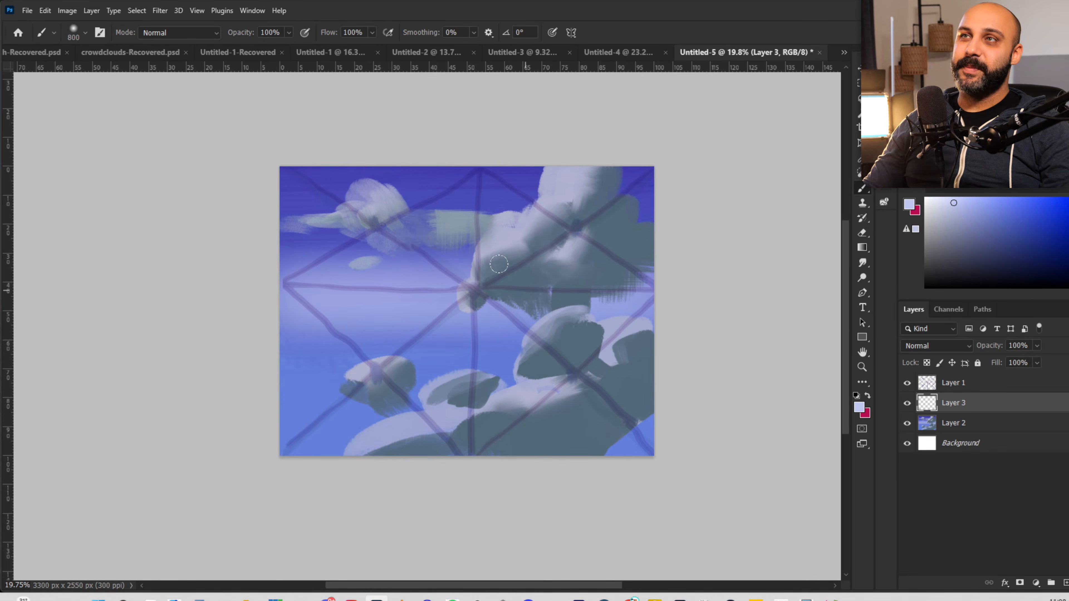
{"action": "left_click", "coordinate": [926, 346]}
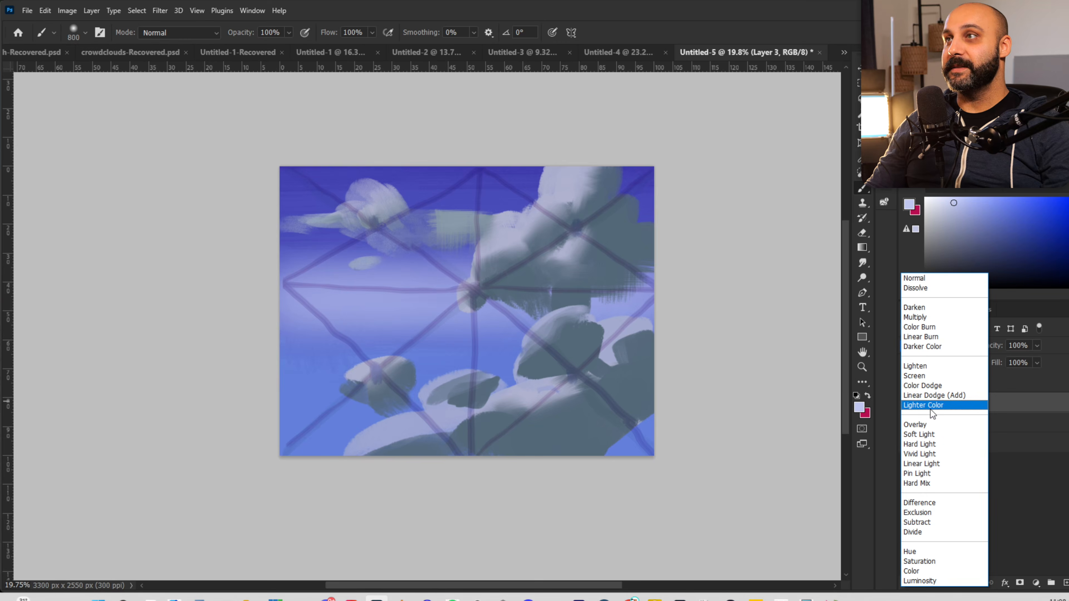
{"action": "left_click", "coordinate": [930, 376]}
- Sample sky blues, glaze soft haze over the upper sky and clouds with the 800 px soft brush, and hide the Layer 1 guide lines
{"action": "left_click", "coordinate": [401, 330], "text": "alt"}
{"action": "left_click_drag", "start_coordinate": [401, 329], "coordinate": [400, 334]}
{"action": "left_click", "coordinate": [409, 178], "text": "alt"}
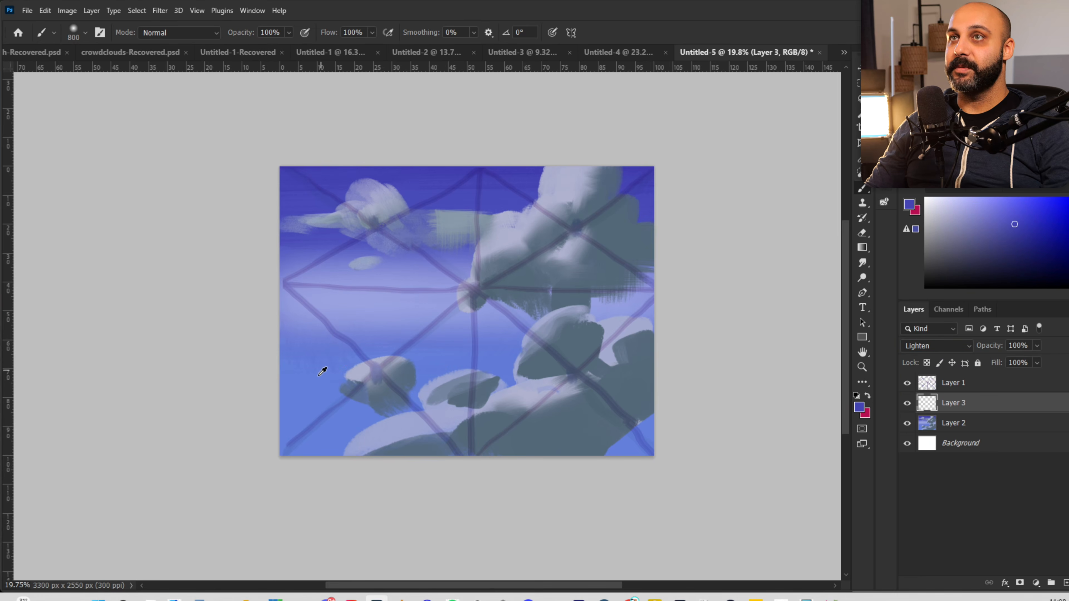
{"action": "left_click", "coordinate": [307, 398], "text": "alt"}
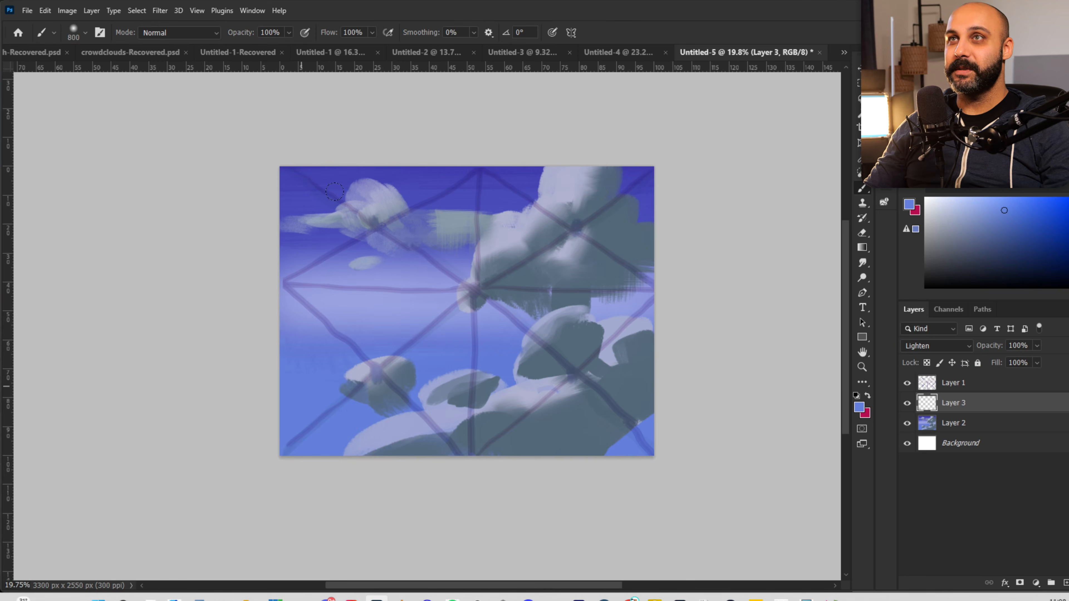
{"action": "left_click_drag", "start_coordinate": [257, 180], "coordinate": [264, 223]}
{"action": "left_click", "coordinate": [906, 384]}
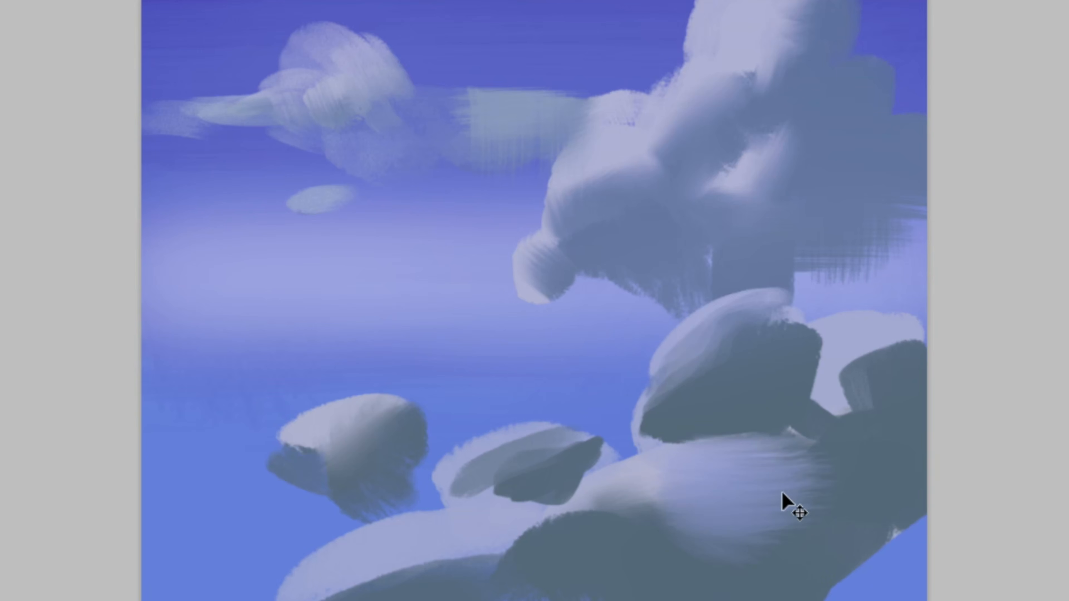
- Undo the last smear on the lower cloud, then blend its shading and the small middle cloud with the Mixer Brush
{"action": "key", "text": "ctrl+z"}
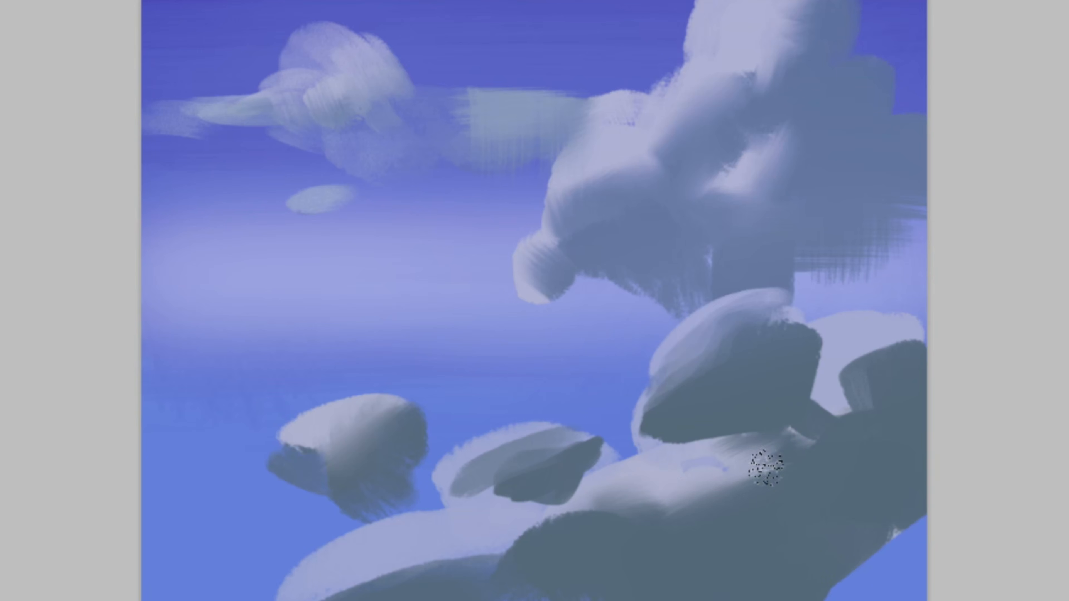
{"action": "left_click_drag", "start_coordinate": [660, 479], "coordinate": [651, 473]}
{"action": "left_click_drag", "start_coordinate": [560, 528], "coordinate": [556, 520]}
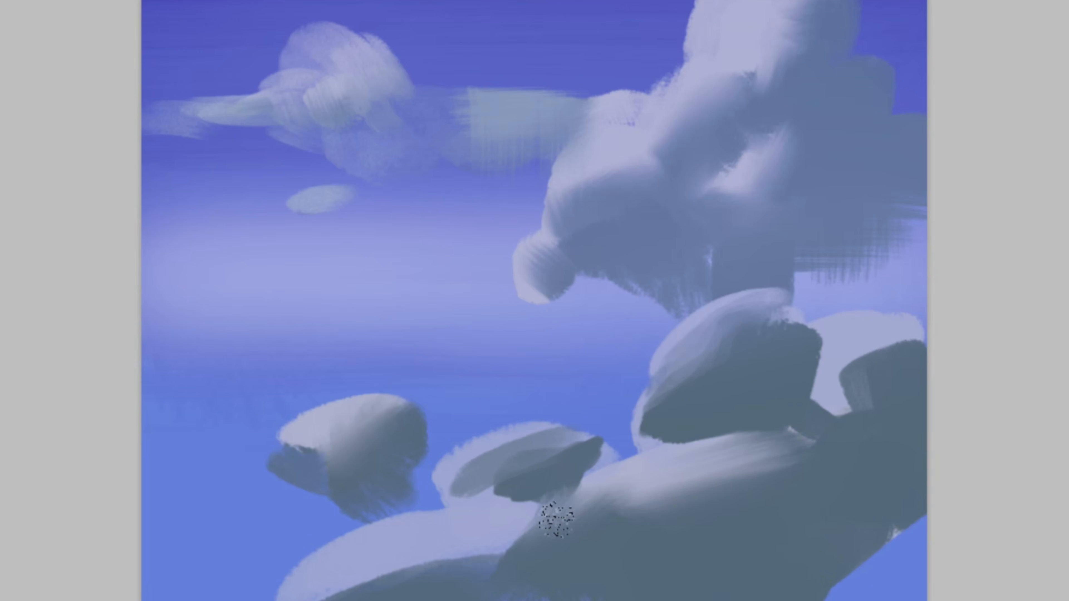
{"action": "left_click_drag", "start_coordinate": [494, 452], "coordinate": [471, 460]}
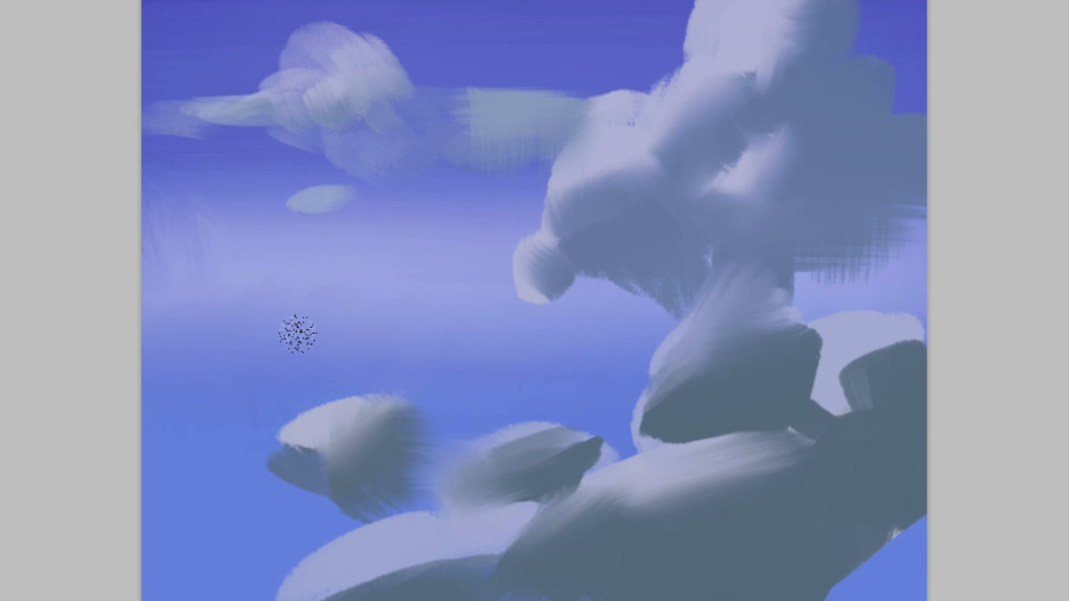
- Smear the edges of the small left cloud, the bottom-left cloud and the big cloud's right-hand shadow into the sky
{"action": "left_click_drag", "start_coordinate": [293, 429], "coordinate": [197, 410]}
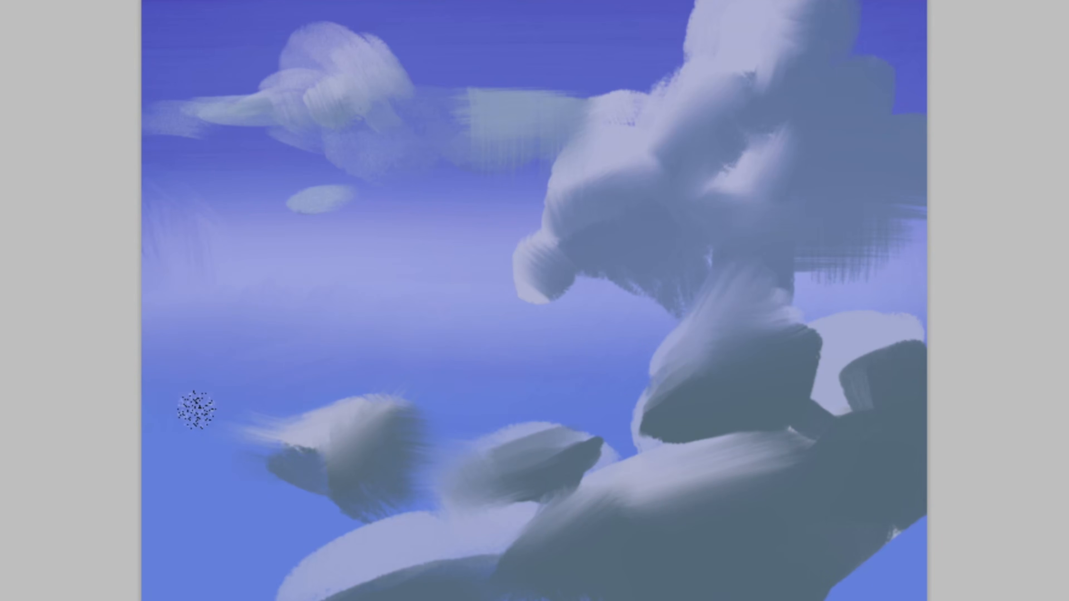
{"action": "left_click_drag", "start_coordinate": [278, 589], "coordinate": [417, 522]}
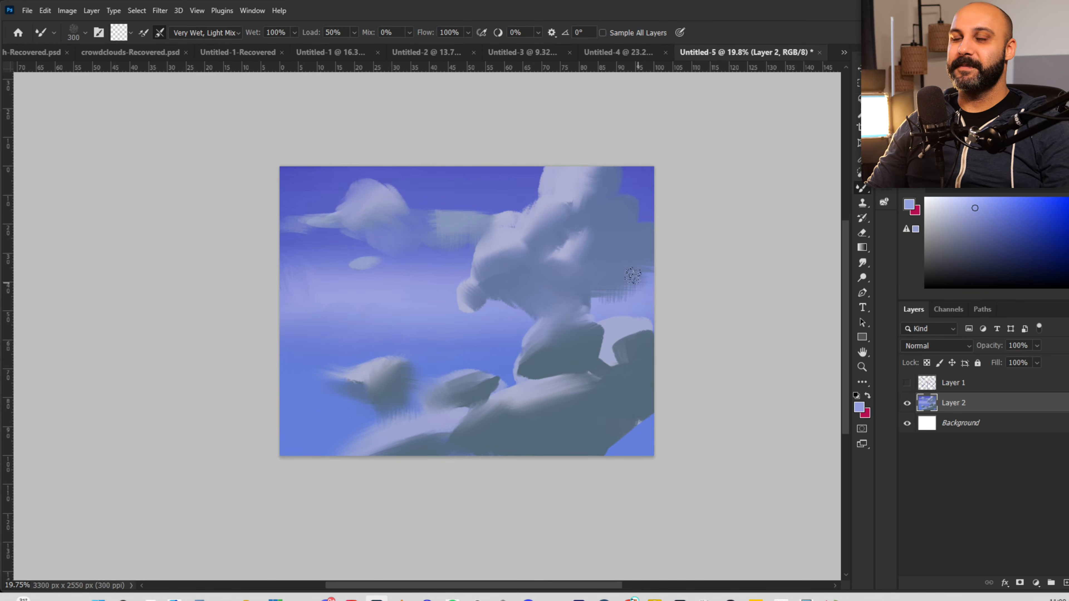
{"action": "mouse_move", "coordinate": [631, 285]}
{"action": "left_mouse_down"}
{"action": "mouse_move", "coordinate": [697, 268]}
{"action": "mouse_move", "coordinate": [617, 285]}
{"action": "mouse_move", "coordinate": [614, 301]}
{"action": "left_mouse_up"}
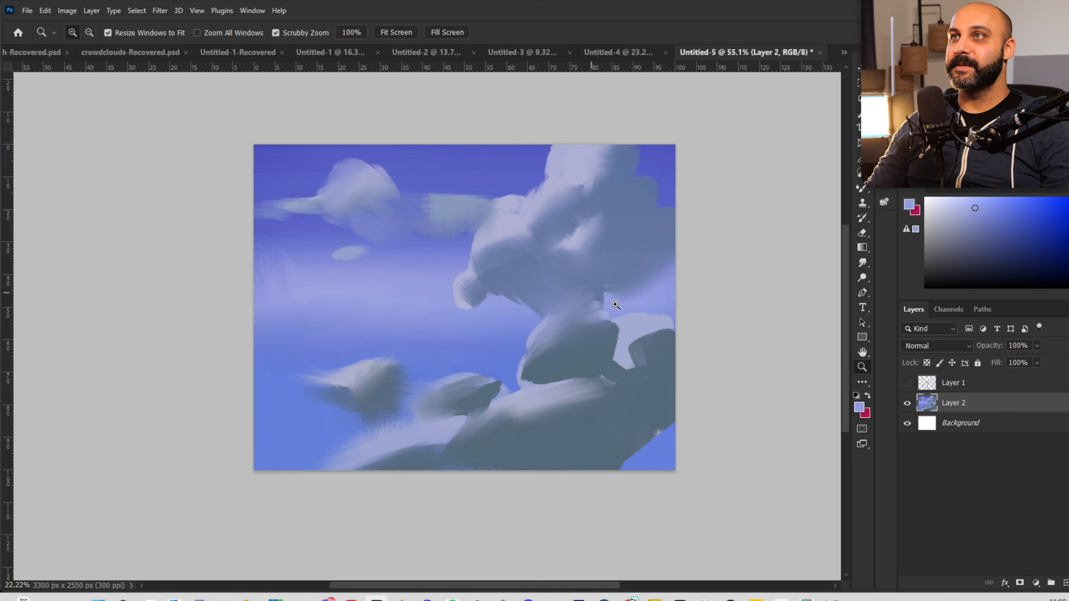
- Return to the Mixer Brush and show the Layer 1 guide lines again
{"action": "key", "text": "shift+b"}
{"action": "key", "text": "shift+b"}
{"action": "key", "text": "shift+b"}
{"action": "key", "text": "shift+b"}
{"action": "left_click", "coordinate": [910, 383]}
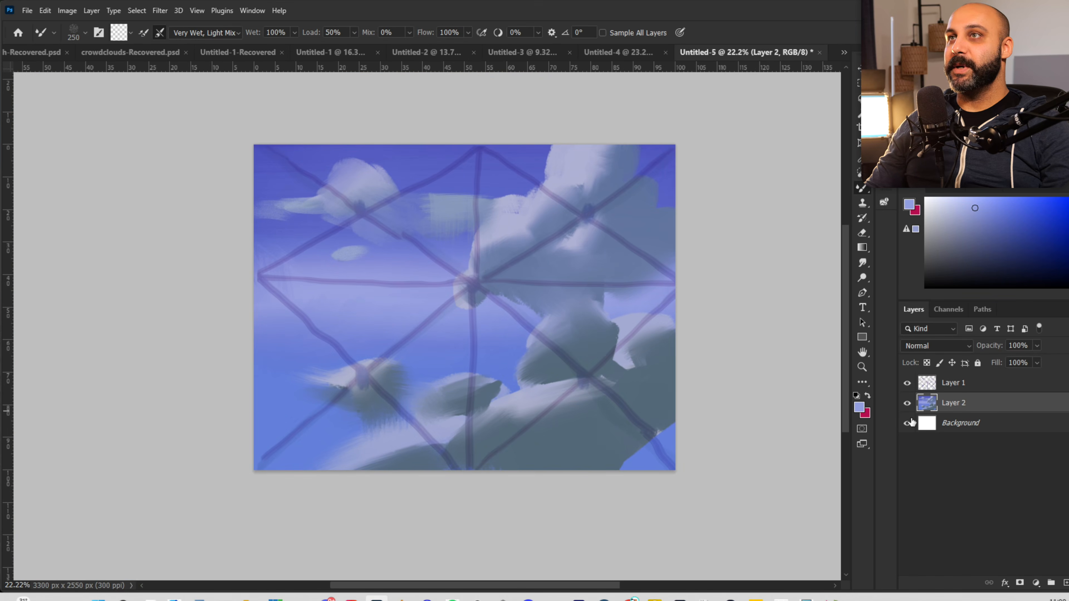
- Duplicate Layer 2 and brighten the copy's midtones with Levels
{"action": "key", "text": "ctrl+j"}
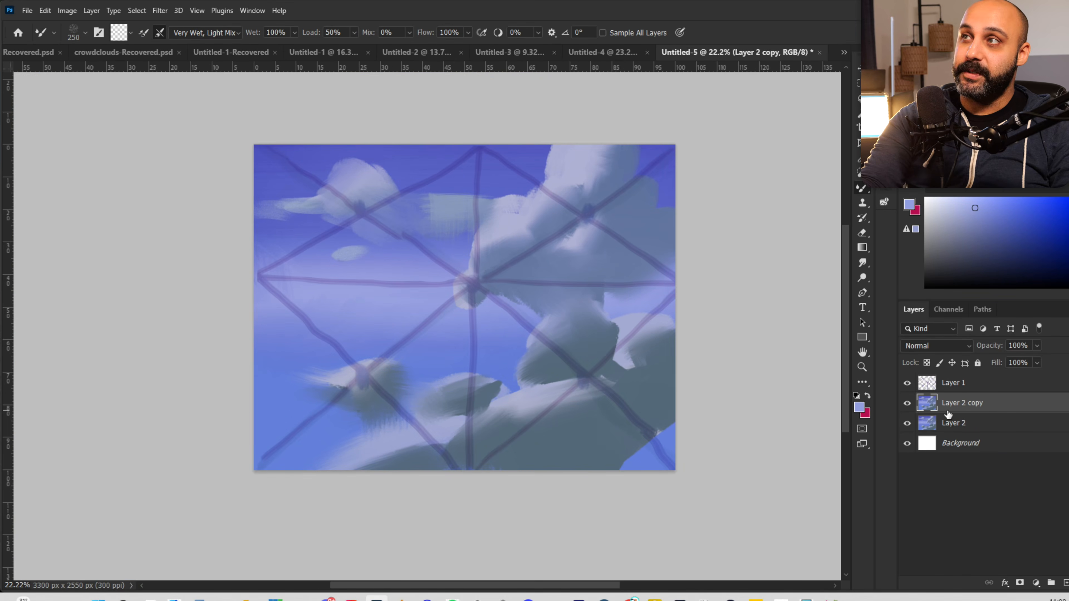
{"action": "key", "text": "ctrl+l"}
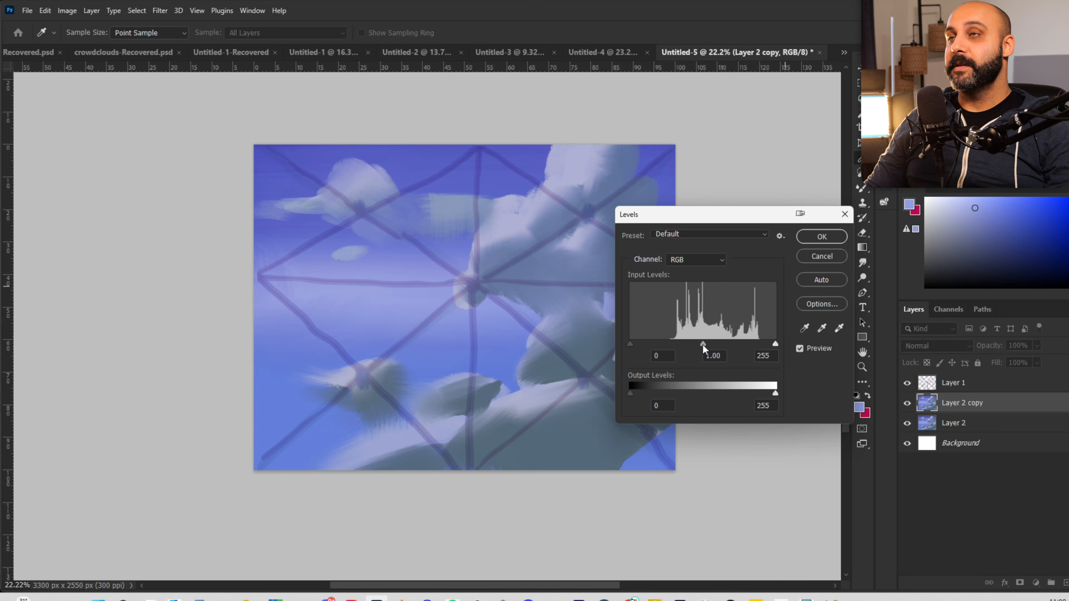
{"action": "left_click_drag", "start_coordinate": [701, 346], "coordinate": [675, 343]}
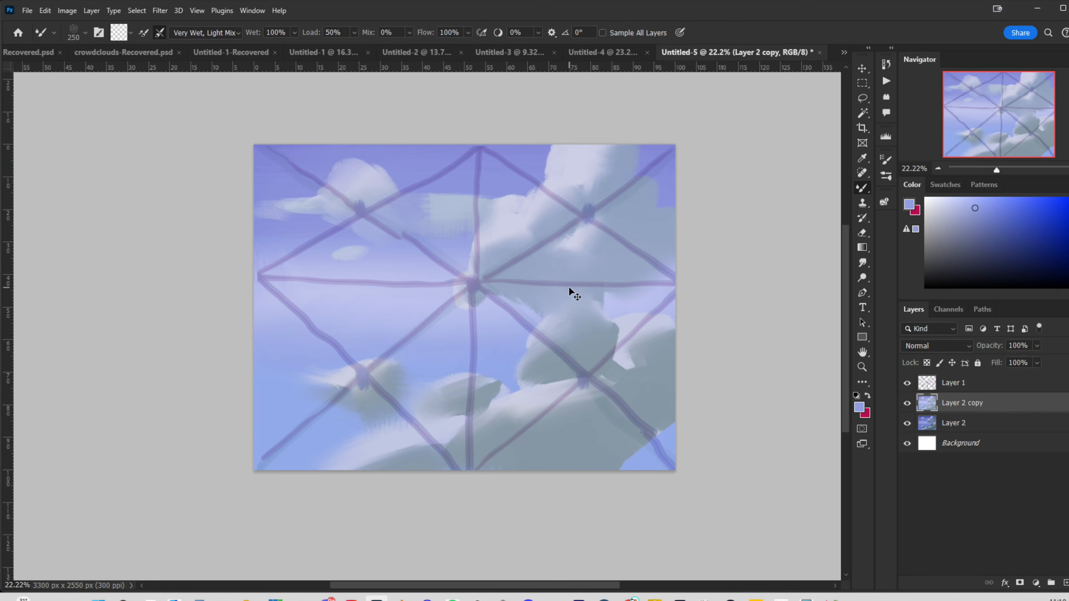
{"action": "left_click_drag", "start_coordinate": [569, 291], "coordinate": [436, 373]}
{"action": "key", "text": "ctrl+z"}
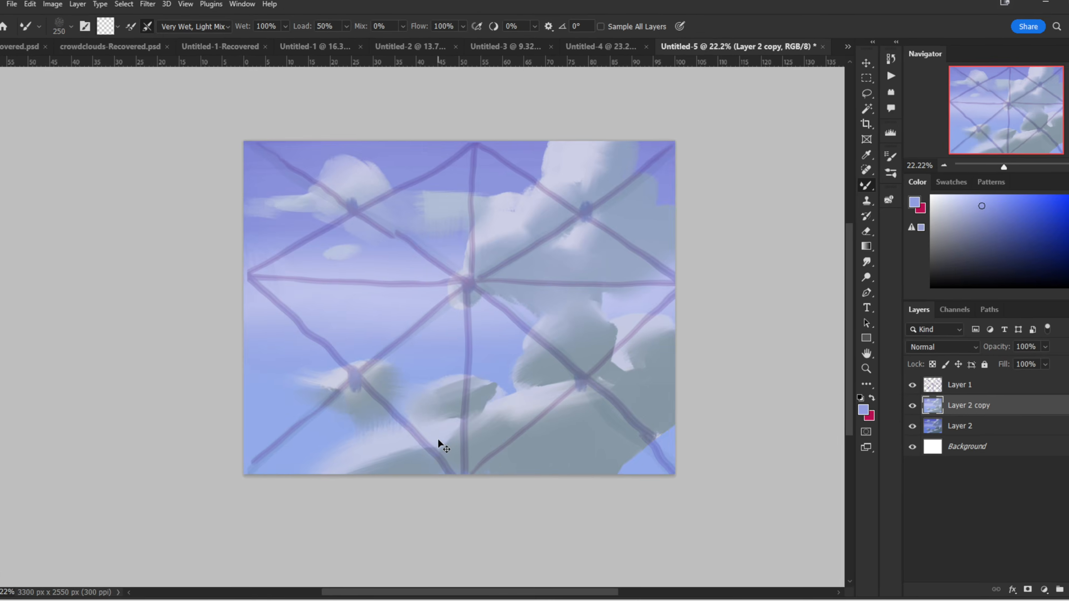
- Warm Layer 2 copy with Color Balance: highlights +20, 0, -20 and shadows 0, +6, -21
{"action": "key", "text": "ctrl+b"}
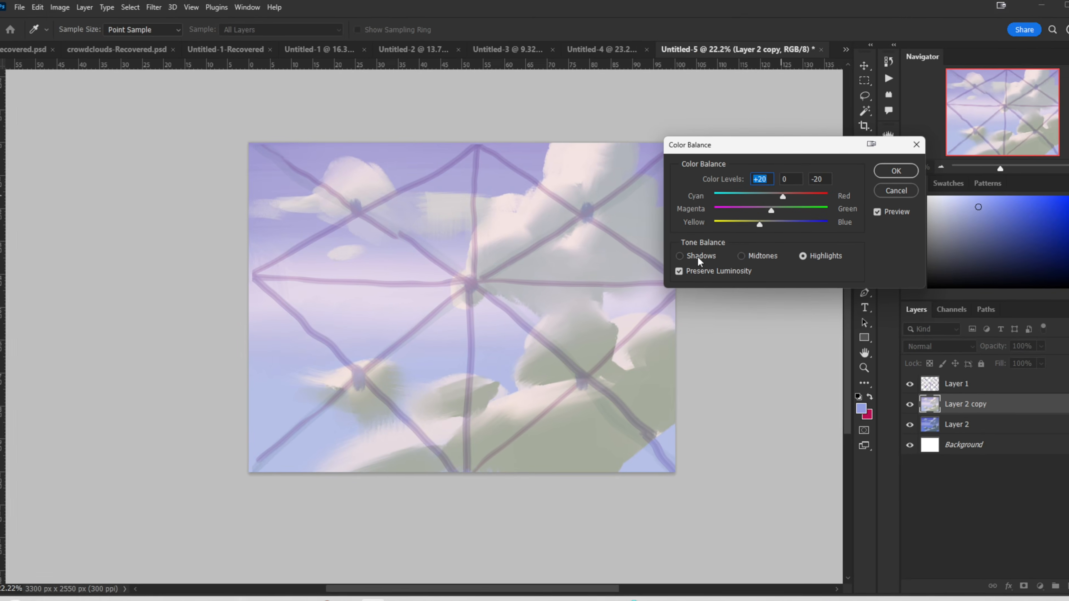
{"action": "left_click", "coordinate": [704, 234]}
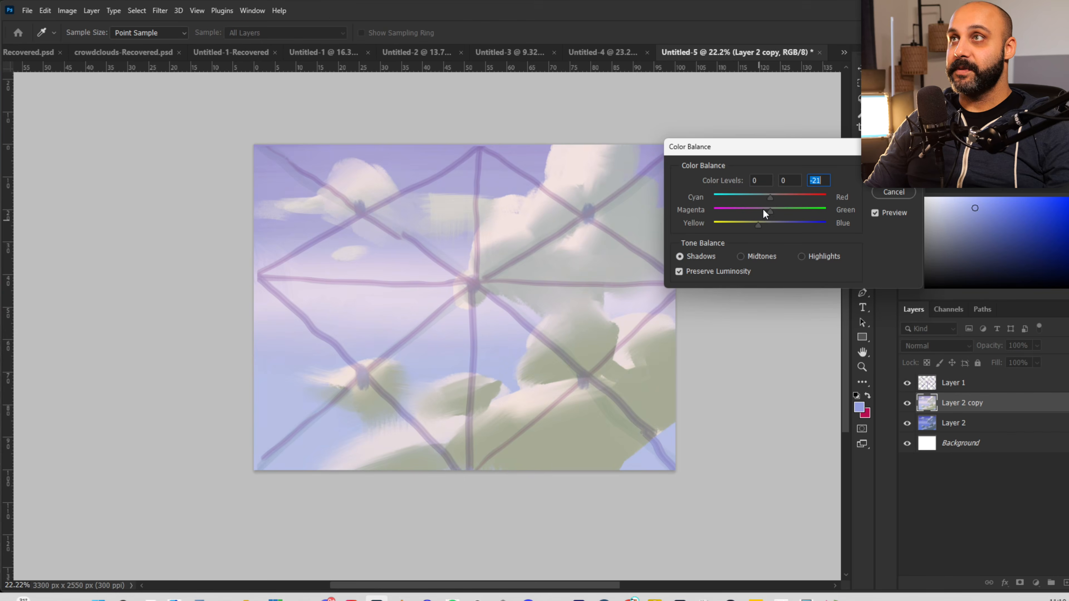
{"action": "mouse_move", "coordinate": [763, 211]}
{"action": "left_mouse_down"}
{"action": "mouse_move", "coordinate": [789, 212]}
{"action": "mouse_move", "coordinate": [773, 210]}
{"action": "left_mouse_up"}
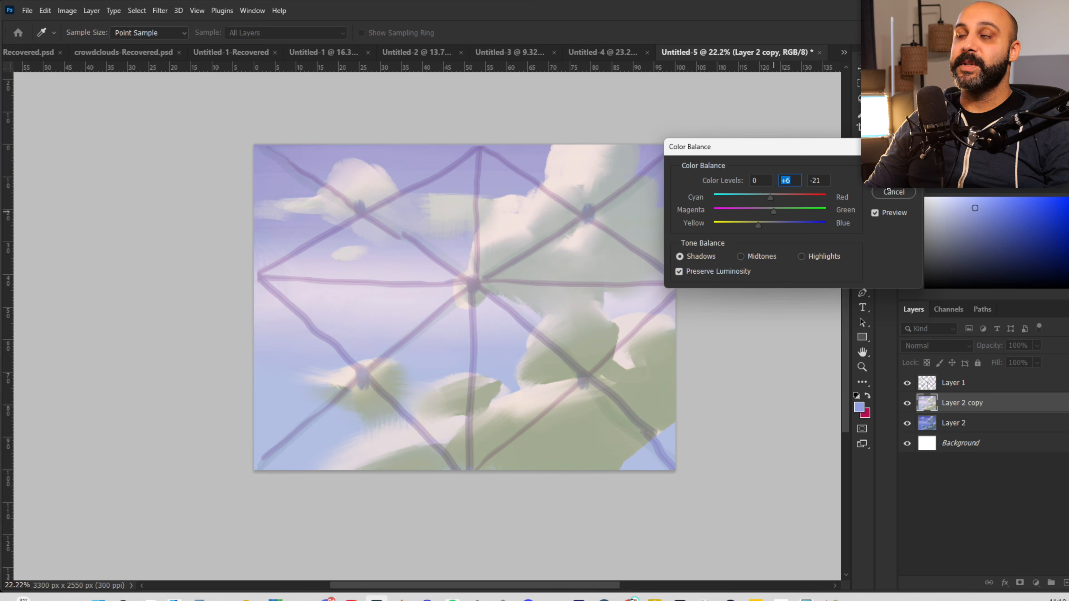
{"action": "key", "text": "Return"}
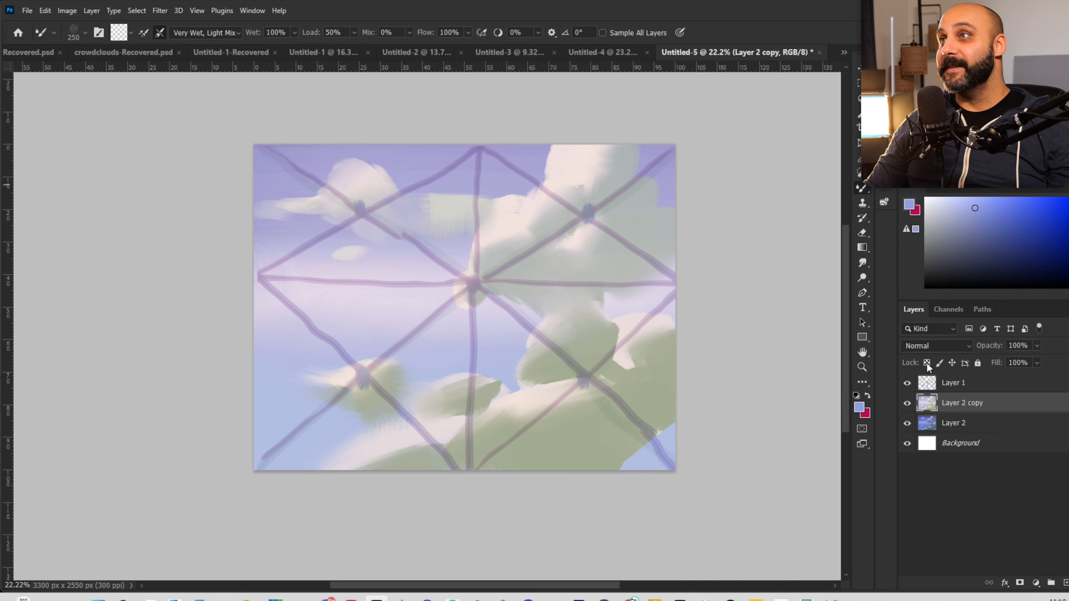
- Add a new layer above Layer 1, choose a dark blue, and try a diagonal stroke with a 150 px brush
{"action": "left_click", "coordinate": [981, 382]}
{"action": "left_click", "coordinate": [1053, 238]}
{"action": "key", "text": "ctrl+alt+shift+n"}
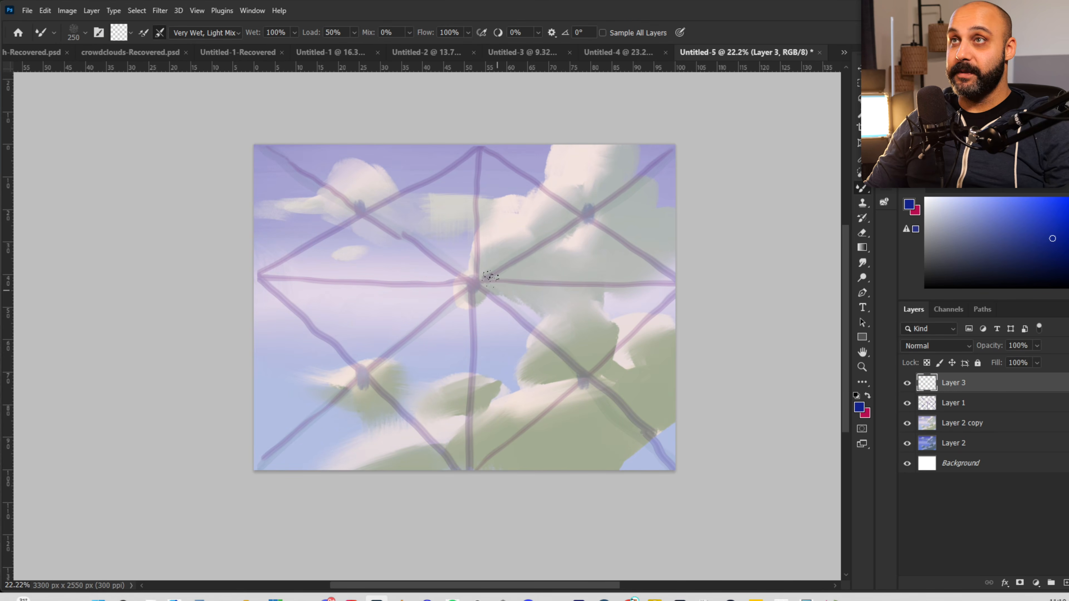
{"action": "key", "text": "bracketleft"}
{"action": "key", "text": "bracketleft"}
{"action": "mouse_move", "coordinate": [263, 151]}
{"action": "left_mouse_down"}
{"action": "mouse_move", "coordinate": [583, 367]}
{"action": "mouse_move", "coordinate": [390, 221]}
{"action": "left_mouse_up"}
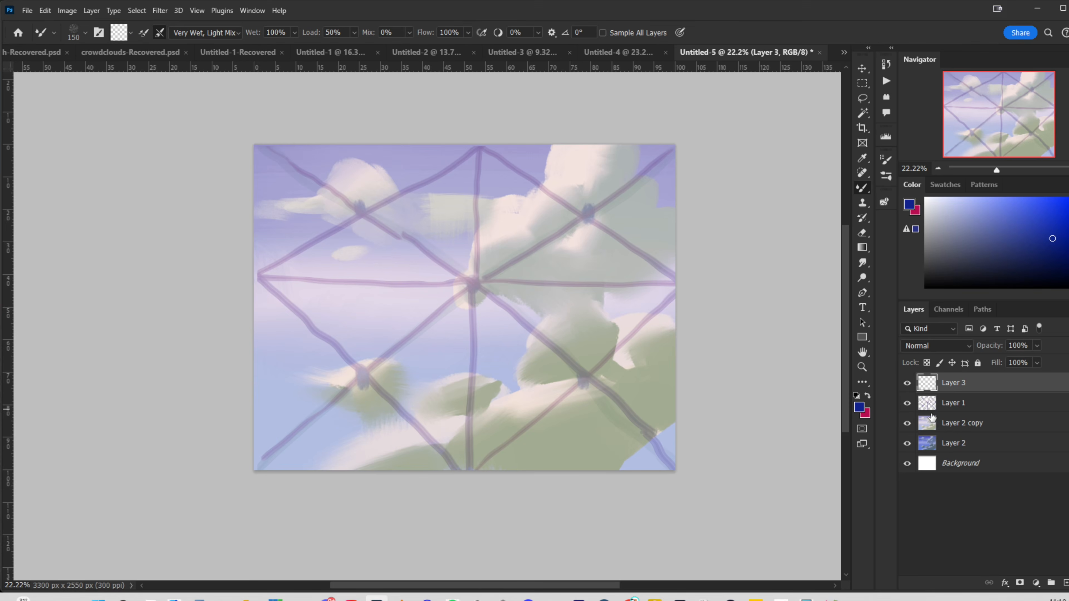
- Hide Layer 2 copy with a black layer mask and write "HELLO" on the mask in white with a hard round brush
{"action": "left_click", "coordinate": [937, 427]}
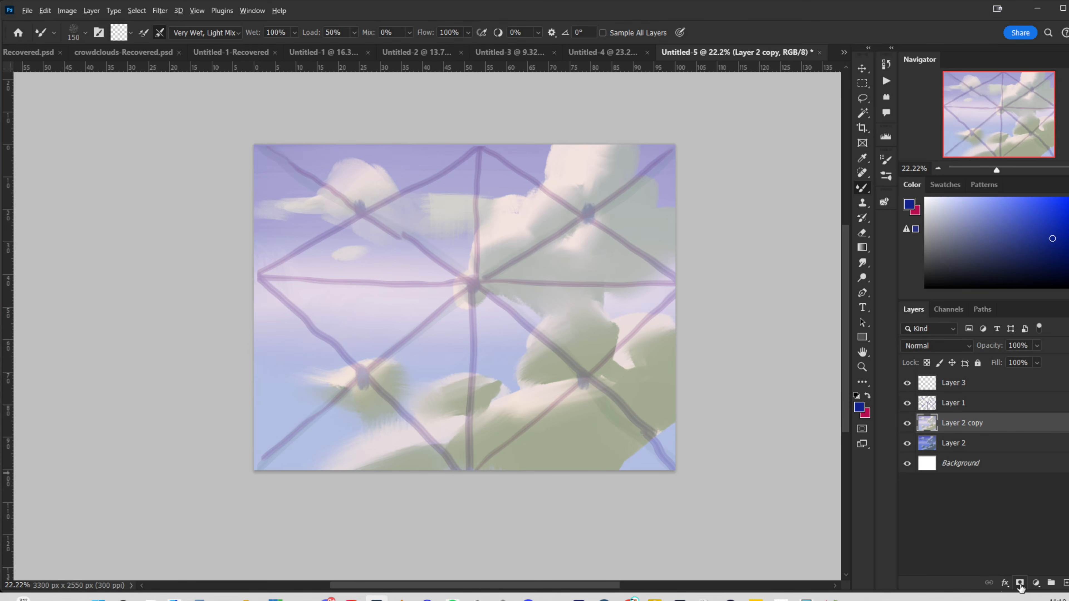
{"action": "left_click", "coordinate": [1020, 584], "text": "alt"}
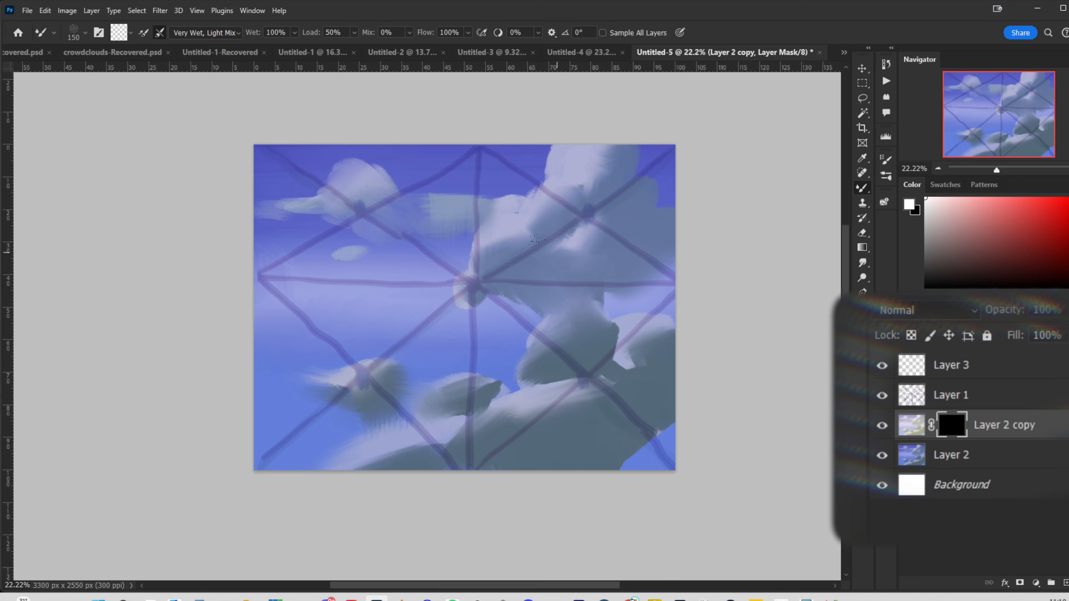
{"action": "right_click", "coordinate": [505, 267]}
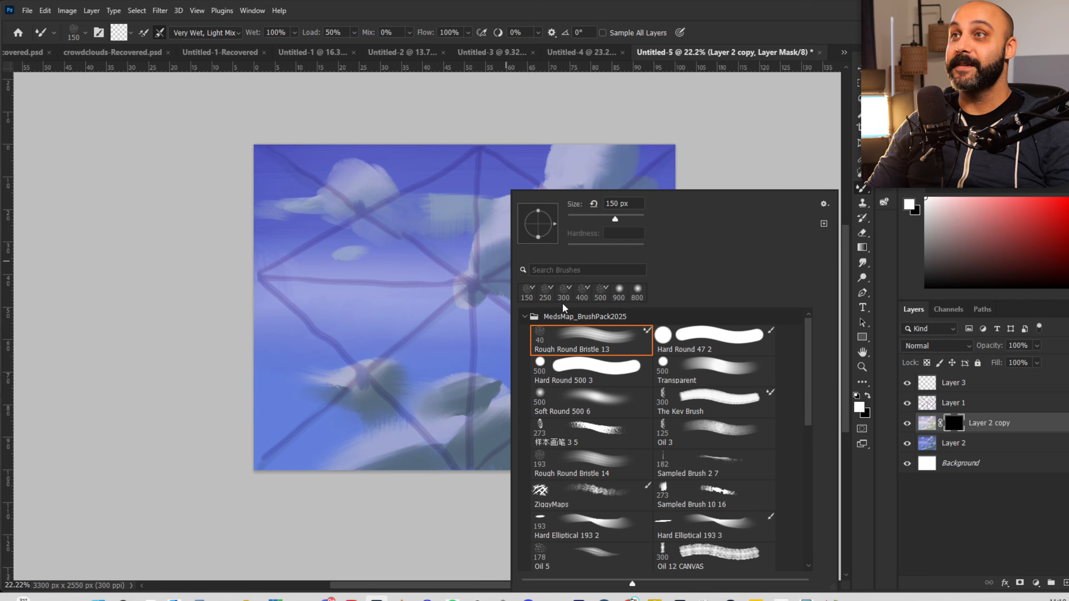
{"action": "left_click", "coordinate": [585, 370]}
{"action": "left_click", "coordinate": [582, 219]}
{"action": "left_click", "coordinate": [350, 263]}
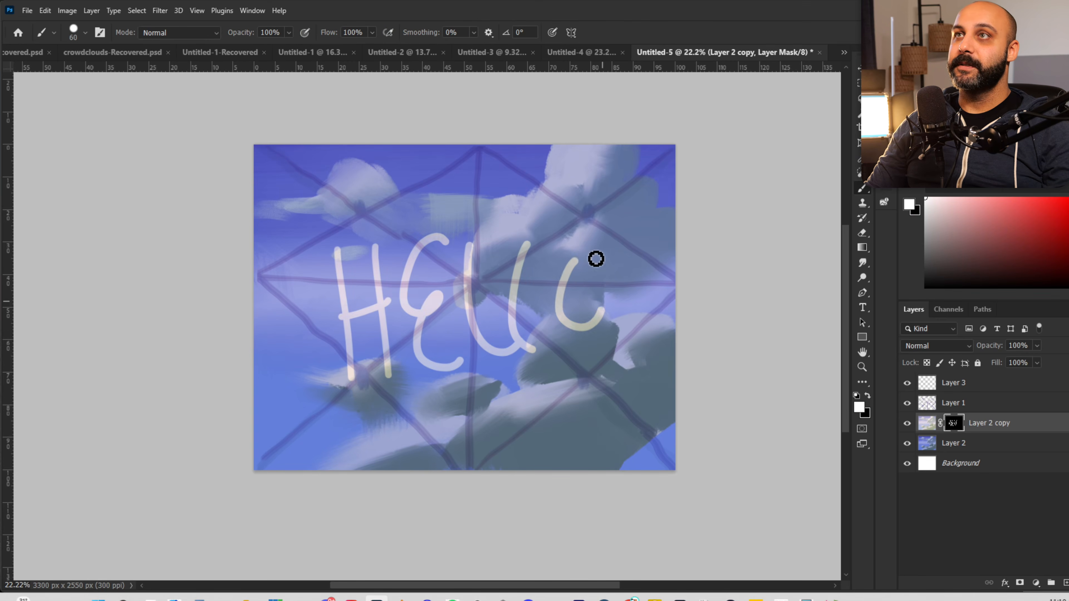
{"action": "mouse_move", "coordinate": [597, 256]}
{"action": "left_mouse_down"}
{"action": "mouse_move", "coordinate": [560, 320]}
{"action": "mouse_move", "coordinate": [589, 295]}
{"action": "left_mouse_up"}
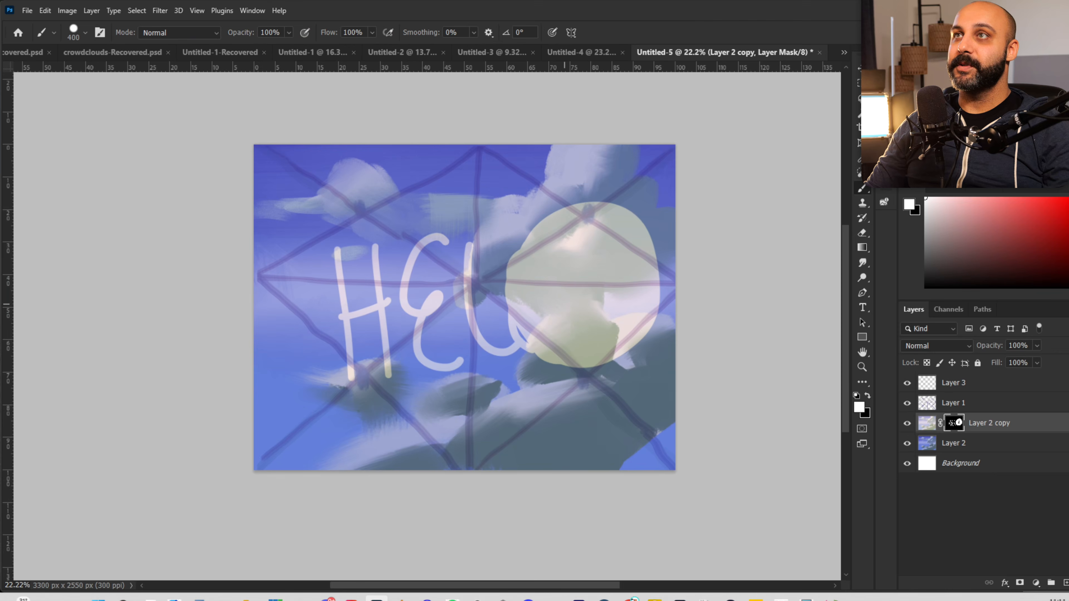
- Reveal more of the brightened copy by scribbling broad white strokes over the mask at 200 px
{"action": "key", "text": "bracketleft"}
{"action": "key", "text": "bracketleft"}
{"action": "key", "text": "bracketleft"}
{"action": "mouse_move", "coordinate": [472, 242]}
{"action": "left_mouse_down"}
{"action": "mouse_move", "coordinate": [503, 334]}
{"action": "mouse_move", "coordinate": [572, 399]}
{"action": "left_mouse_up"}
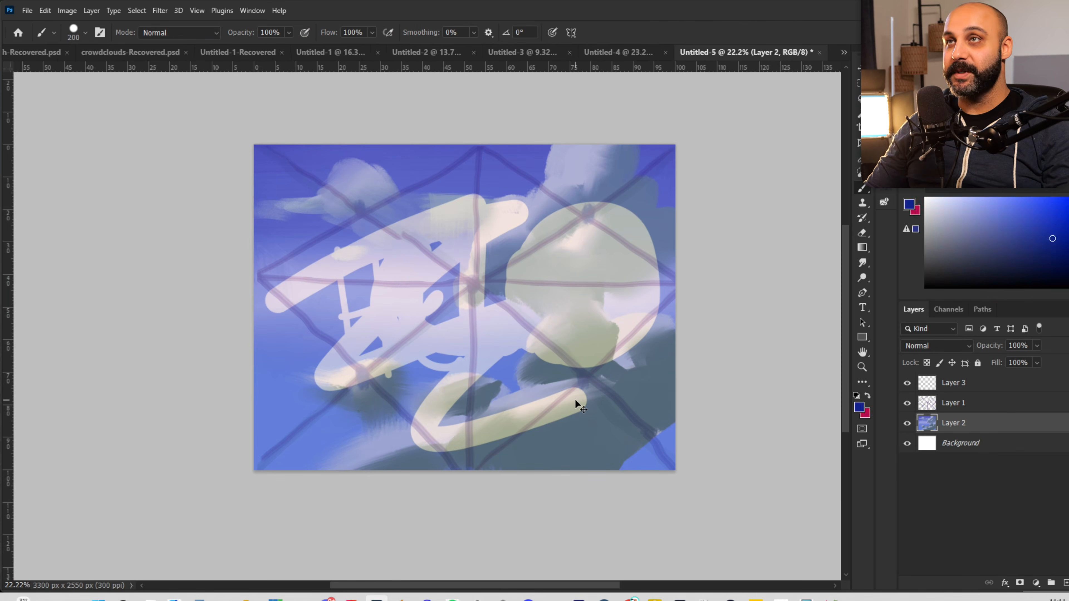
- Paint a broad diagonal white stroke on Layer 2 copy's mask with a 700 px textured brush, from the upper-left corner to the lower-right clouds
{"action": "right_click", "coordinate": [498, 301]}
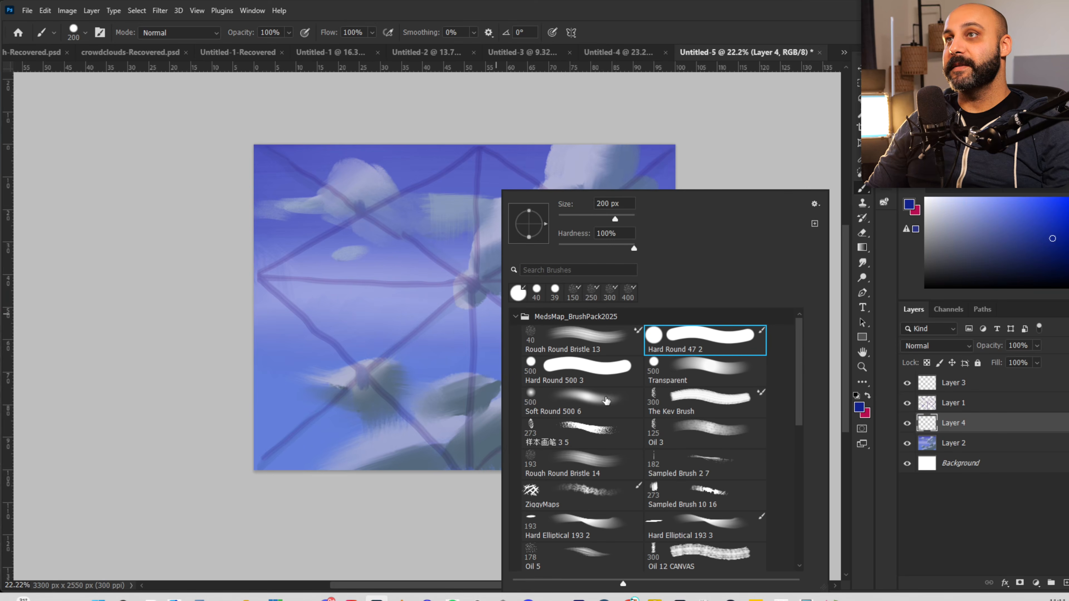
{"action": "left_click", "coordinate": [640, 439]}
{"action": "left_click", "coordinate": [252, 132]}
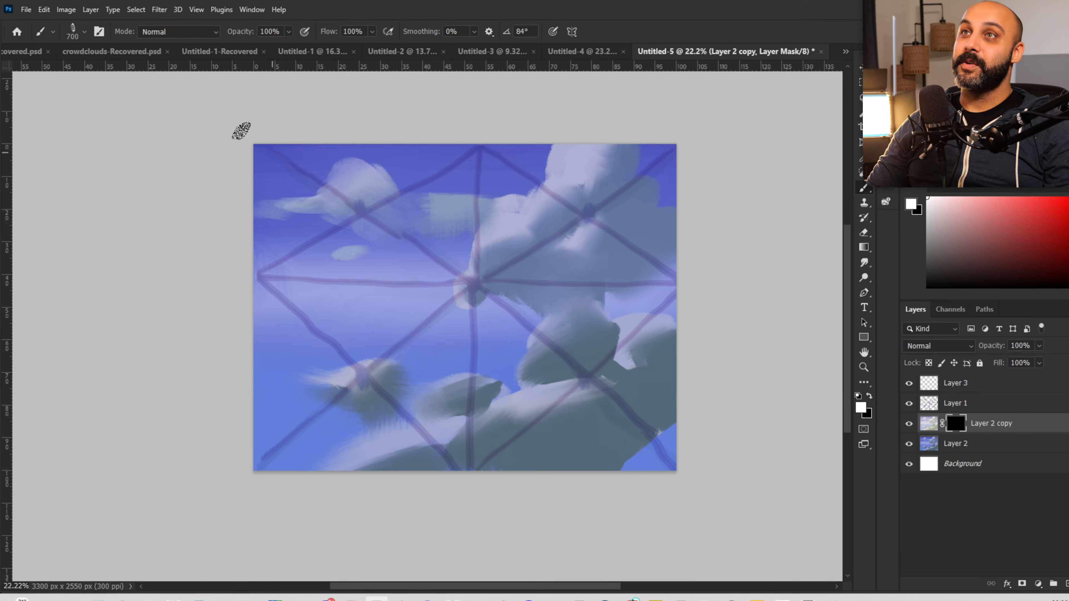
{"action": "left_click_drag", "start_coordinate": [239, 131], "coordinate": [389, 250]}
{"action": "mouse_move", "coordinate": [402, 215]}
{"action": "left_mouse_down"}
{"action": "mouse_move", "coordinate": [587, 361]}
{"action": "mouse_move", "coordinate": [652, 397]}
{"action": "mouse_move", "coordinate": [623, 447]}
{"action": "left_mouse_up"}
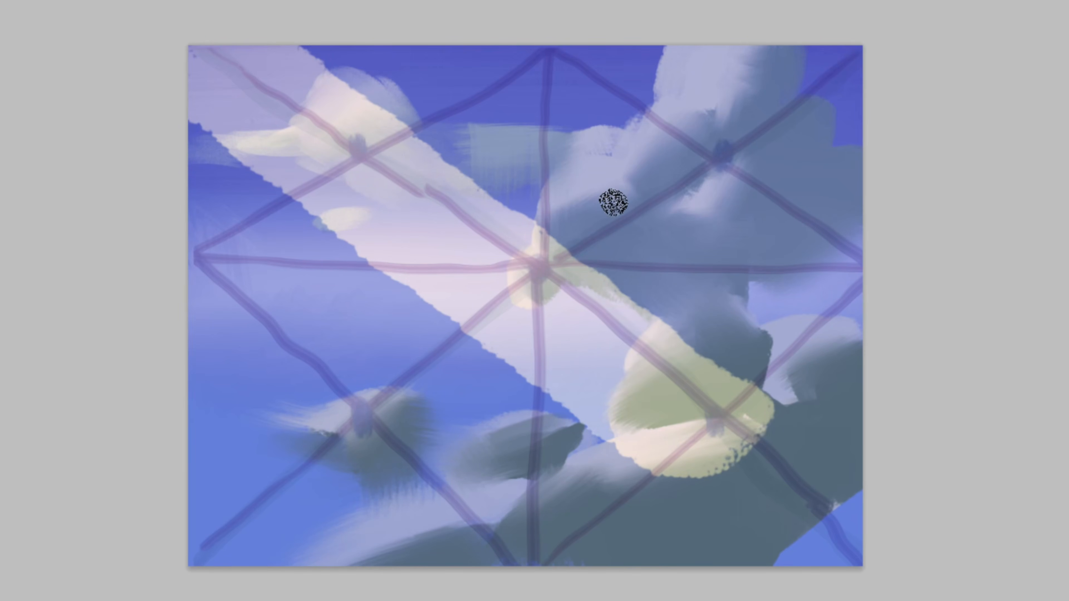
- Choose the Rough Round Bristle 13 mixer brush and switch Layer 2 copy from its mask view back to the painting
{"action": "right_click", "coordinate": [505, 229]}
{"action": "left_click", "coordinate": [536, 336]}
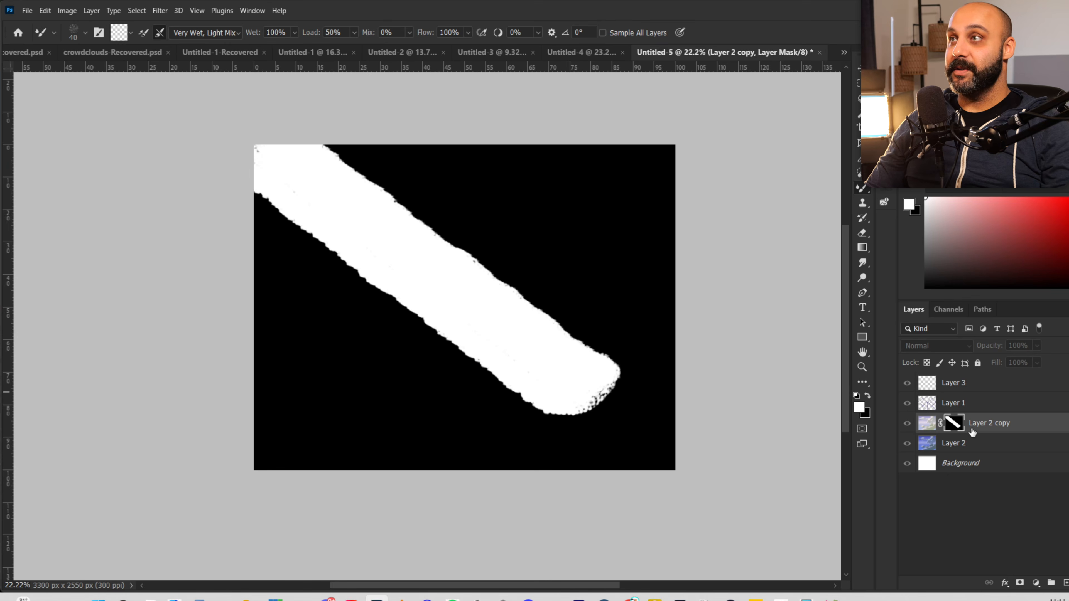
{"action": "left_click", "coordinate": [959, 427], "text": "alt"}
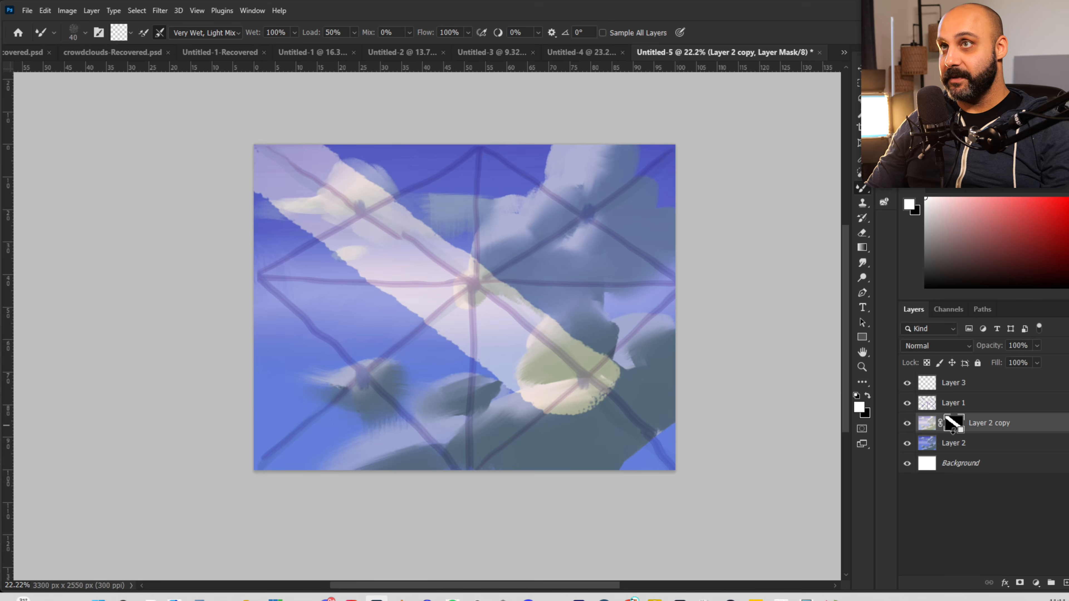
- Enlarge the mixer brush to 600 px for blending the edges of the stroke on Layer 2 copy's mask
{"action": "key", "text": "bracketright"}
{"action": "key", "text": "bracketright"}
{"action": "key", "text": "bracketright"}
{"action": "key", "text": "bracketright"}
{"action": "key", "text": "bracketright"}
{"action": "key", "text": "bracketright"}
{"action": "key", "text": "bracketright"}
{"action": "key", "text": "bracketright"}
{"action": "key", "text": "bracketright"}
{"action": "key", "text": "bracketright"}
{"action": "key", "text": "bracketright"}
{"action": "key", "text": "bracketright"}
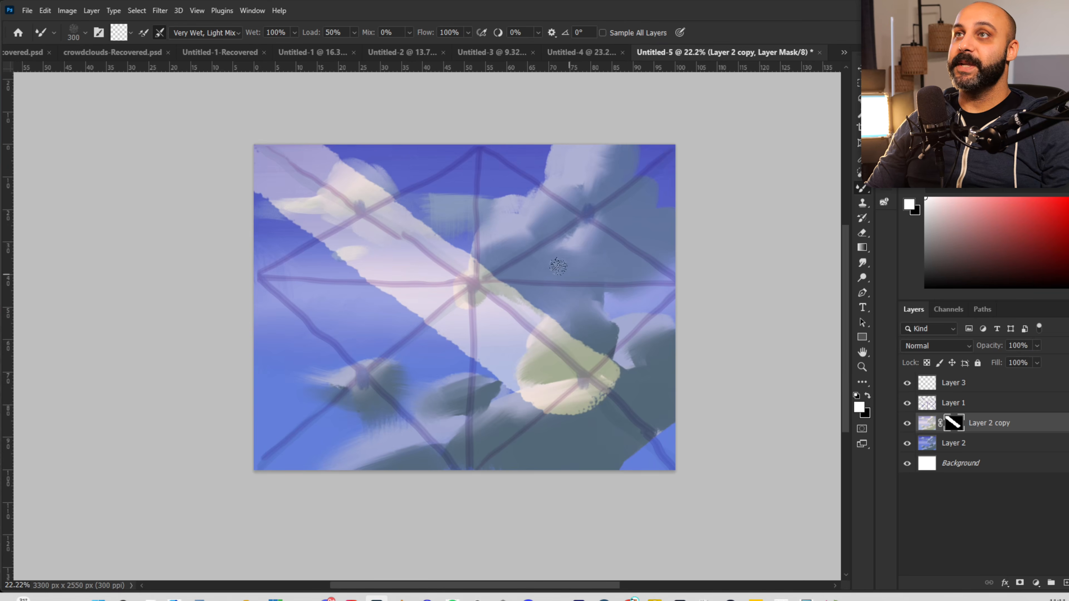
{"action": "right_click", "coordinate": [498, 247]}
{"action": "key", "text": "Escape"}
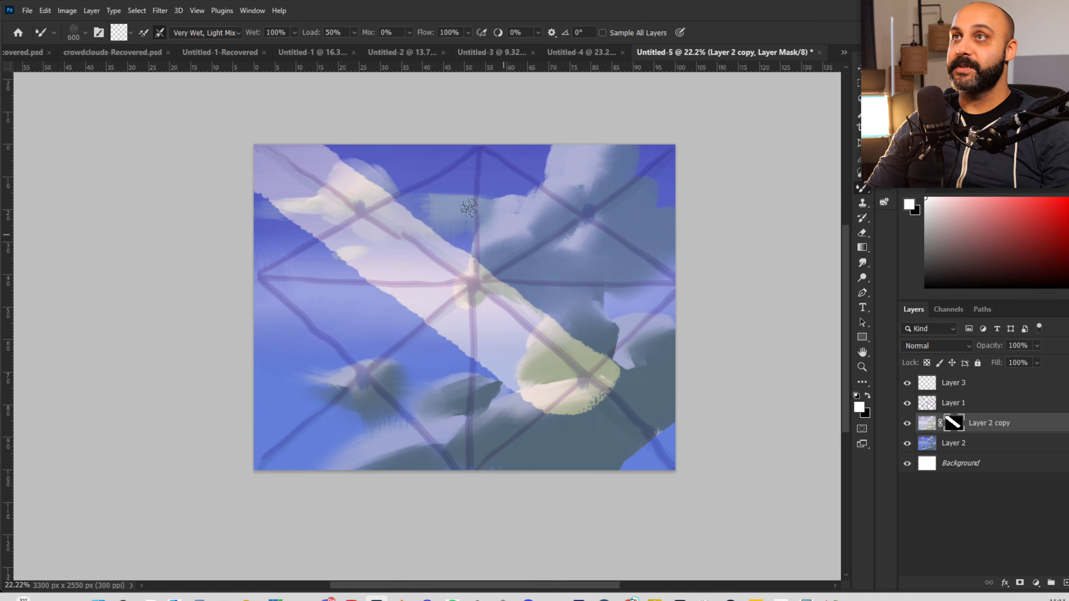